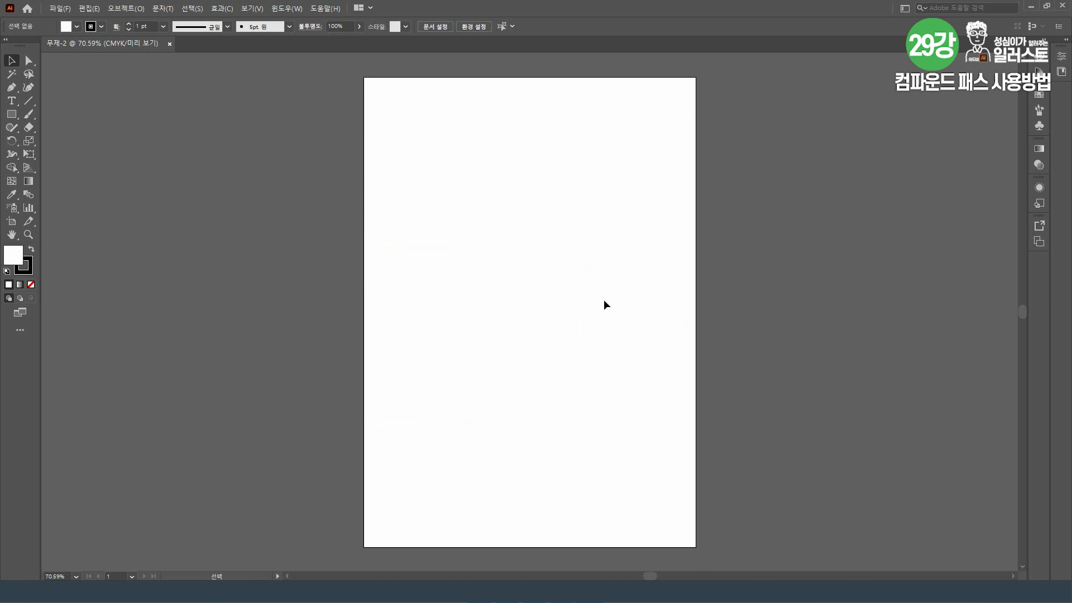
Switch to Photoshop and open the mug photo 컵 from the 이미지 folder.
click(567, 592)
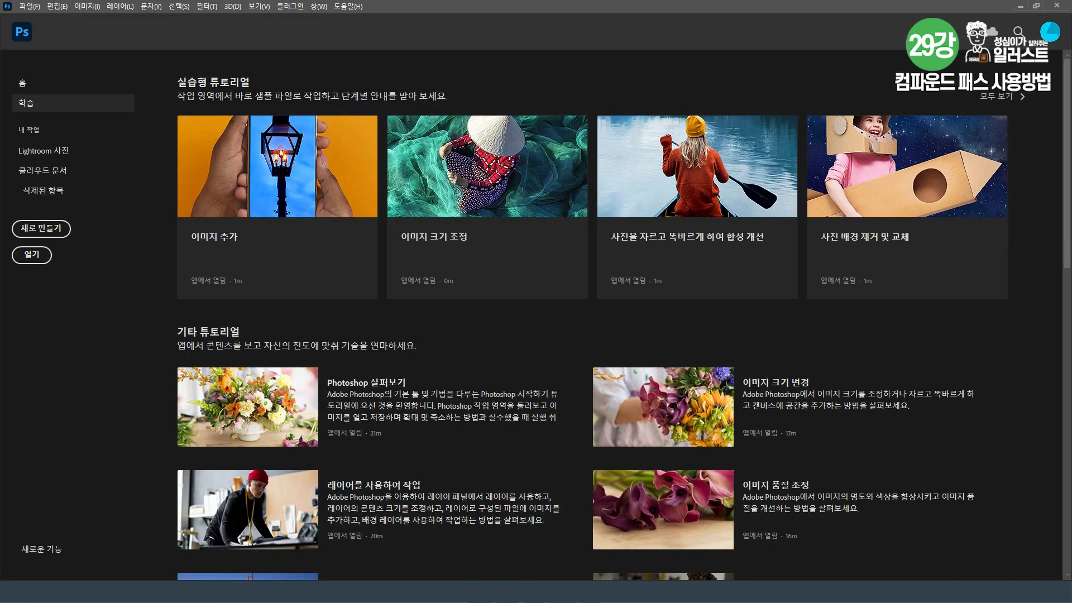
click(39, 11)
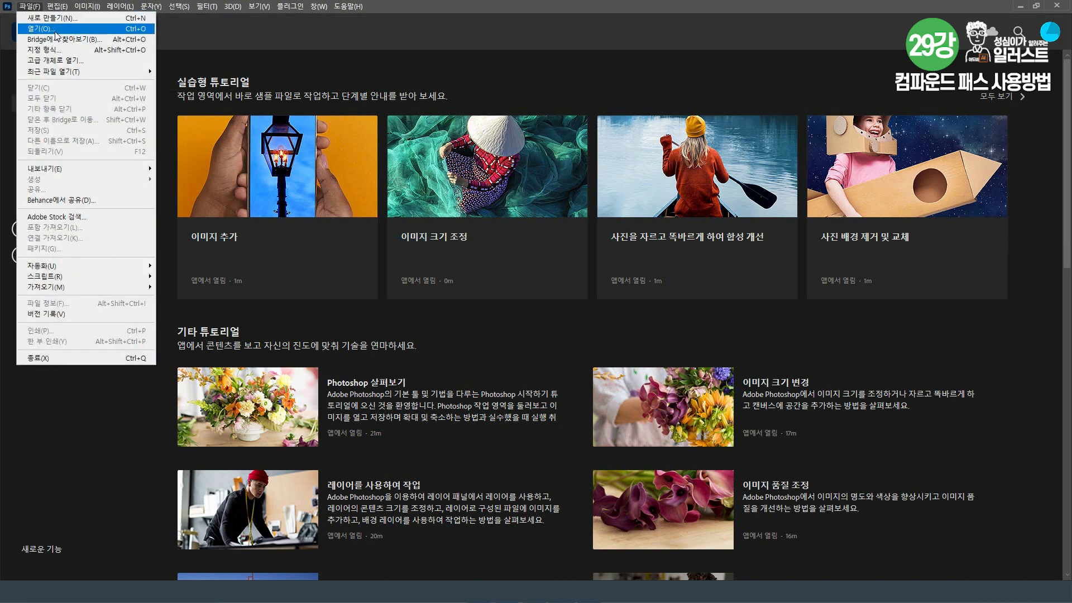
key(Escape)
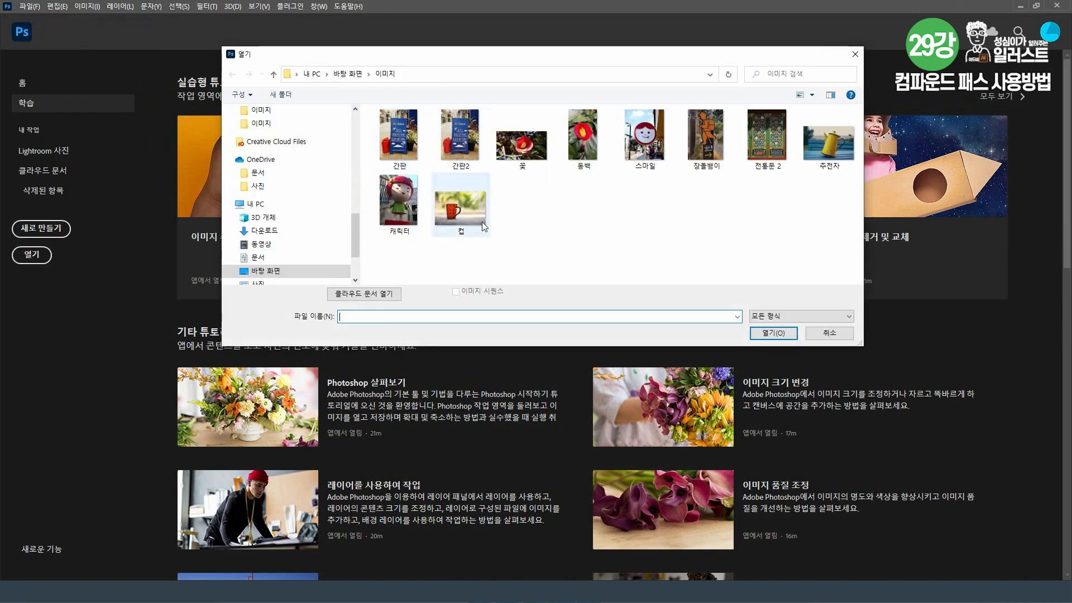
click(479, 222)
click(773, 333)
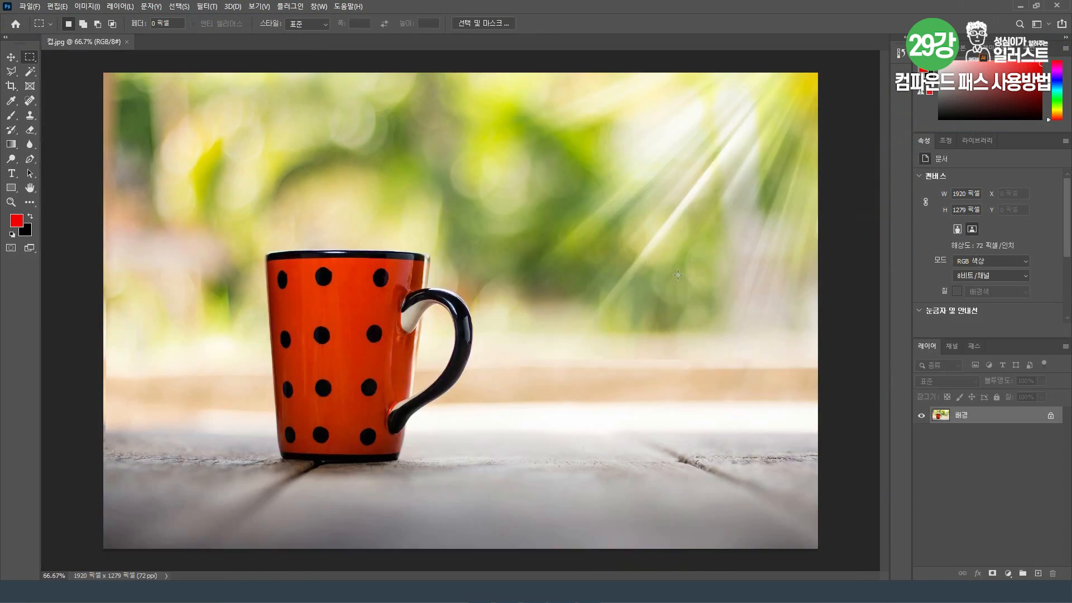
Convert the mug photo's colour mode from RGB to CMYK.
click(92, 6)
mouse_move(99, 21)
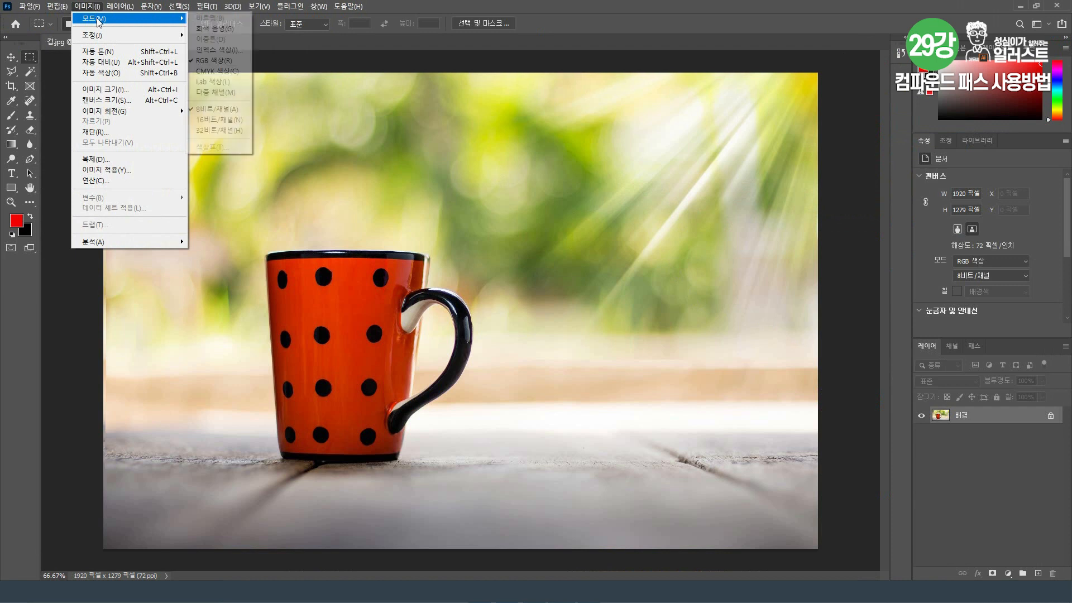
click(234, 75)
key(Return)
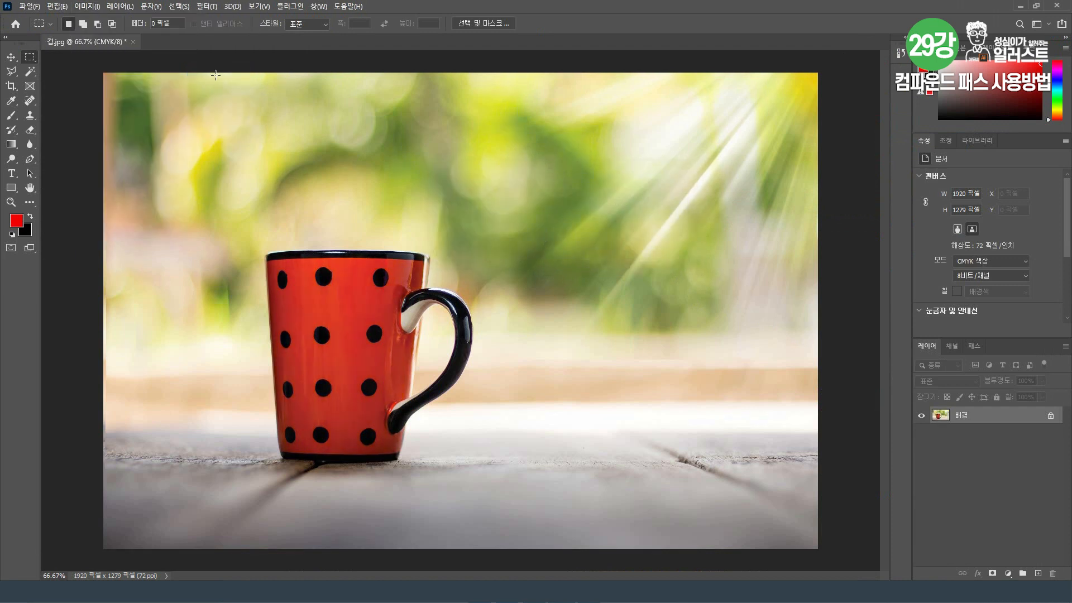
Set the image resolution to 300 pixels per inch with resampling turned off.
click(91, 7)
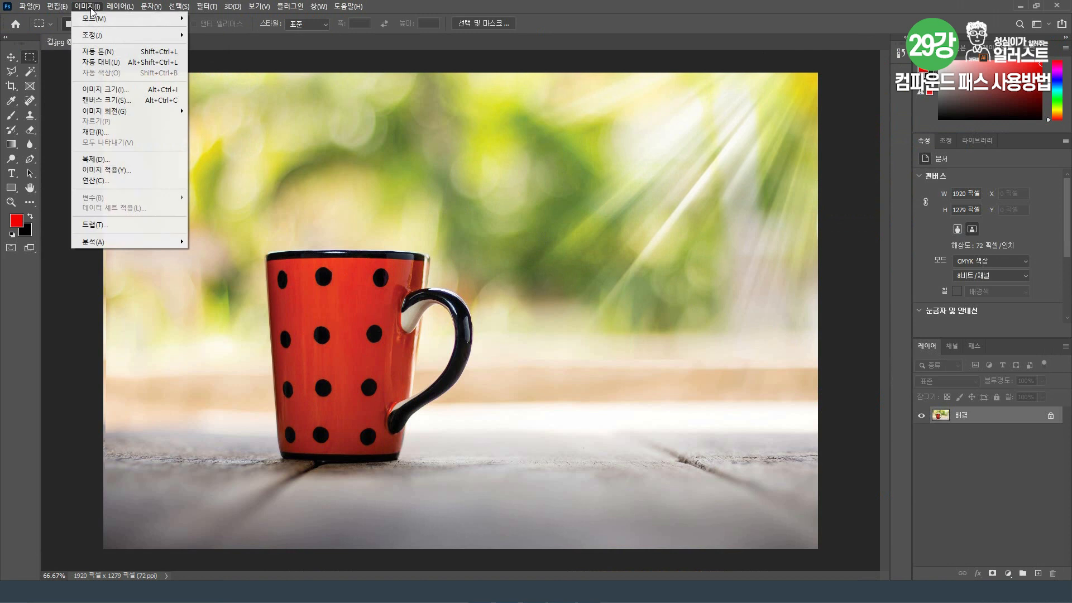
click(149, 94)
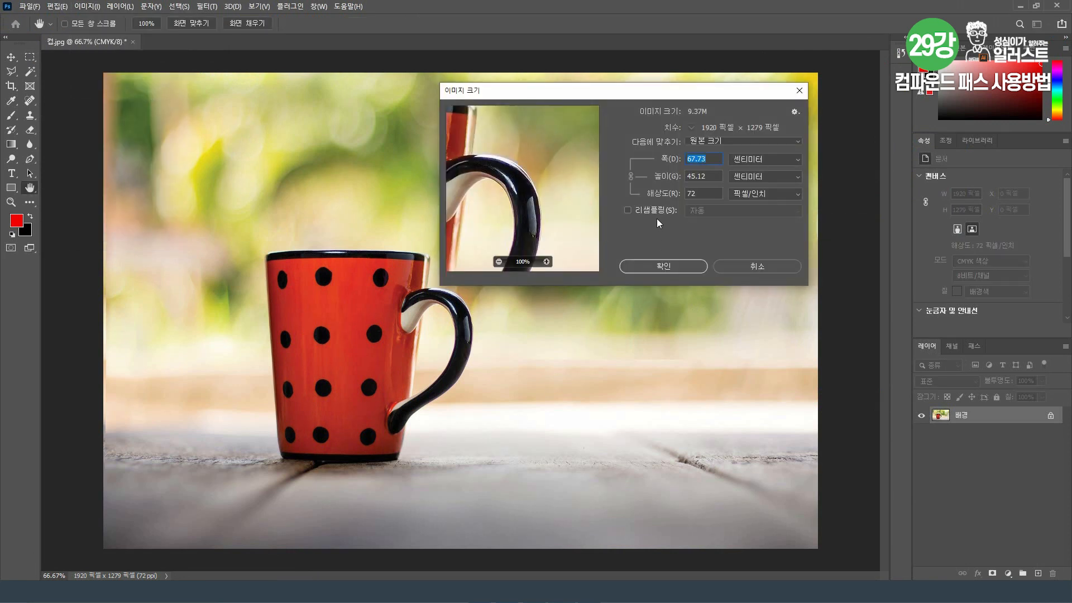
click(659, 193)
text(300)
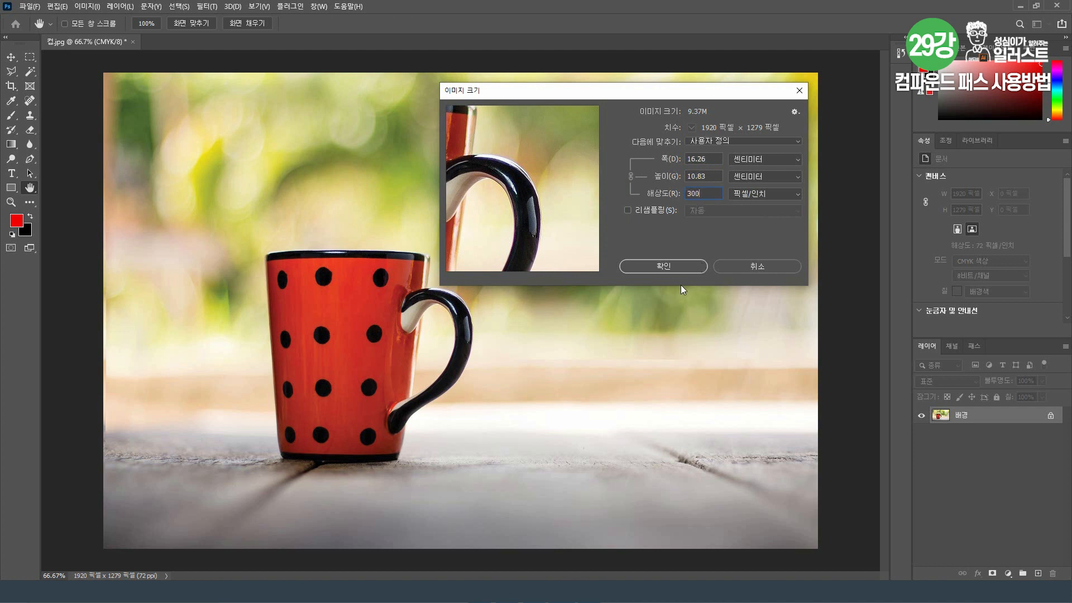
click(663, 267)
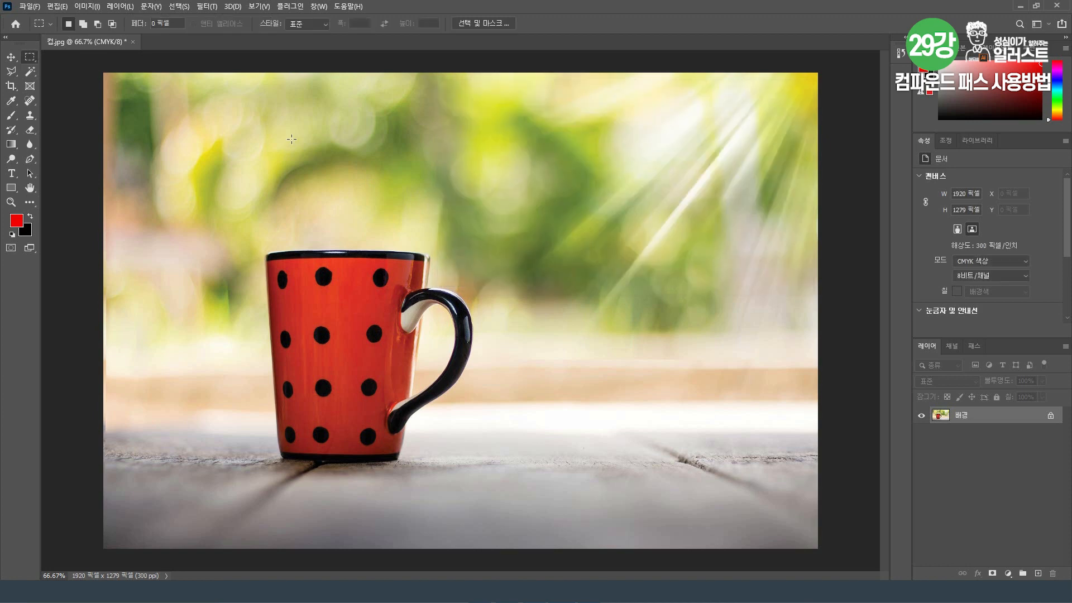
click(31, 7)
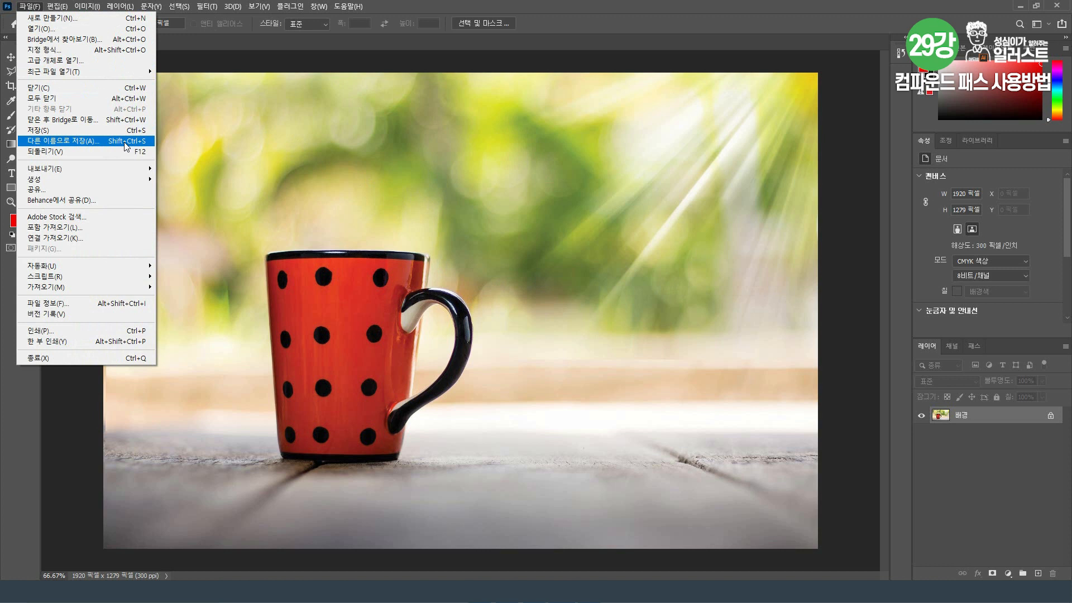
click(427, 198)
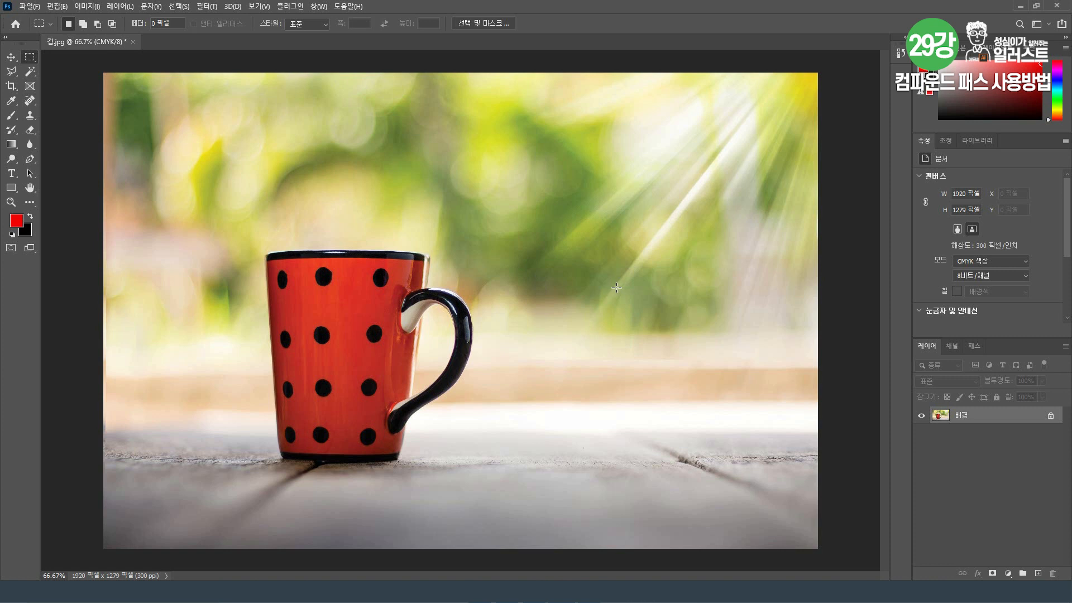
Crop the photo tightly around the red mug and its handle, to about 645 x 655 pixels.
click(14, 91)
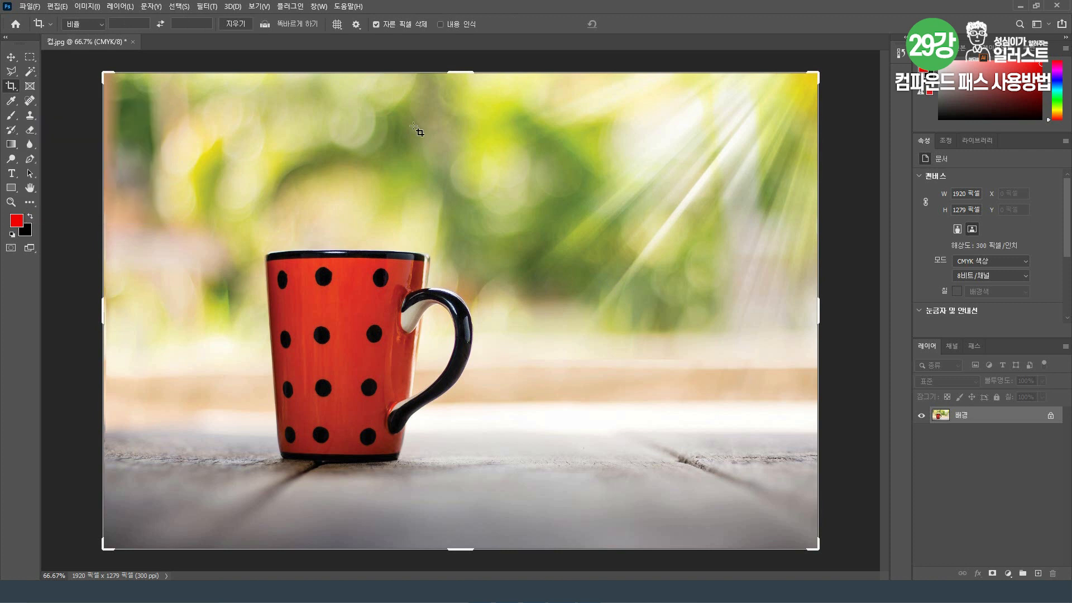
drag(458, 74, 469, 148)
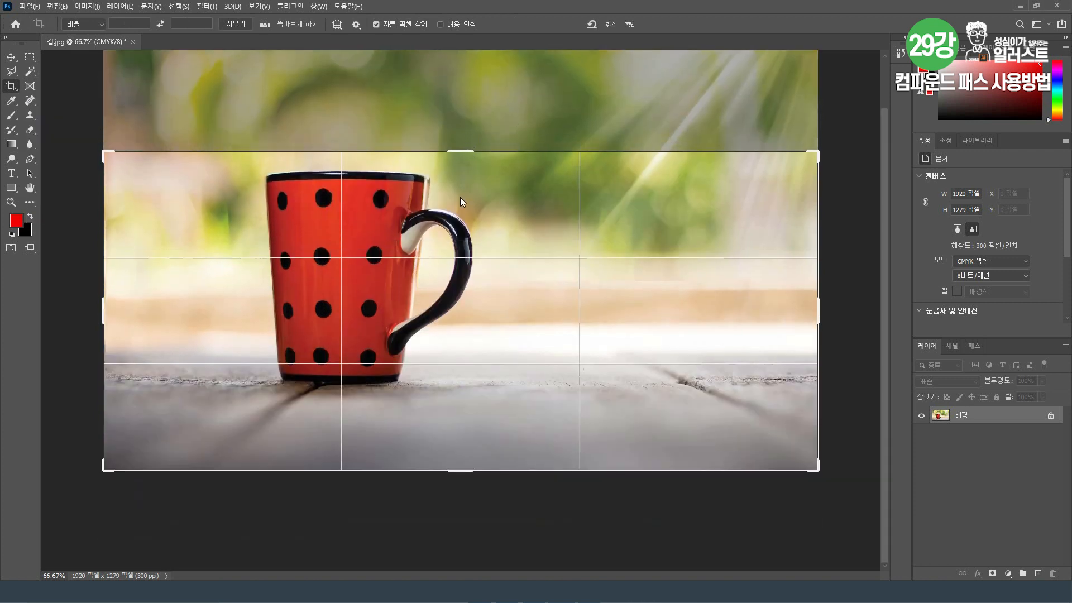
drag(461, 472, 463, 433)
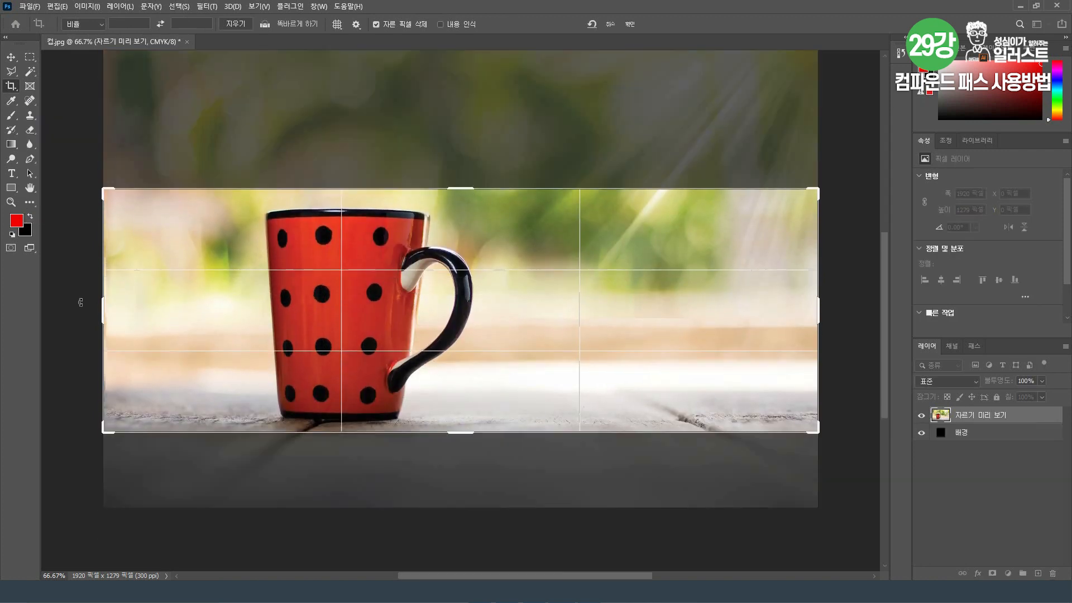
drag(98, 310, 175, 309)
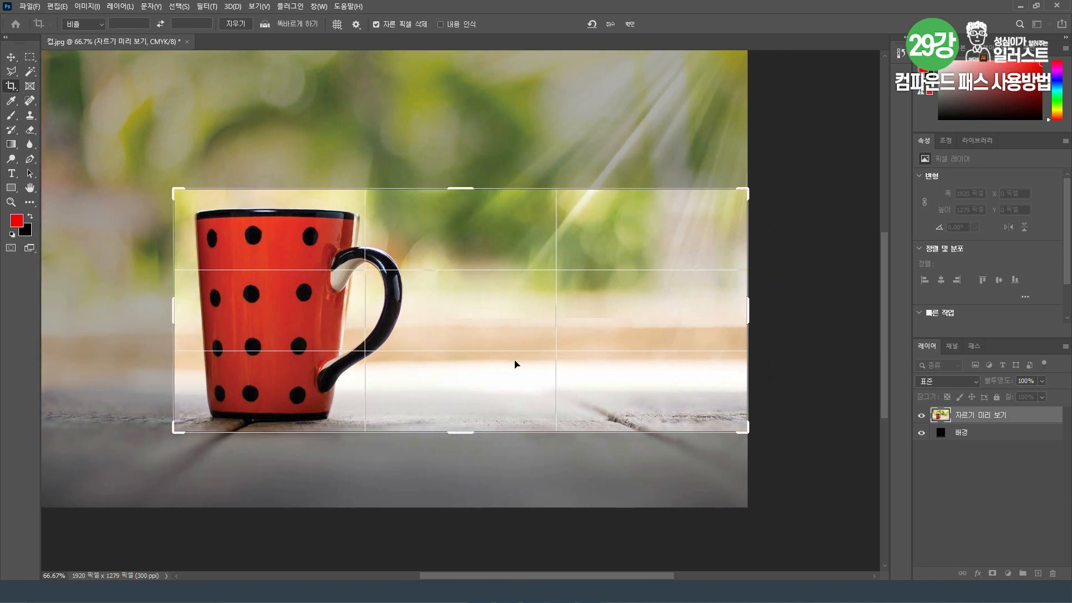
drag(749, 311, 581, 311)
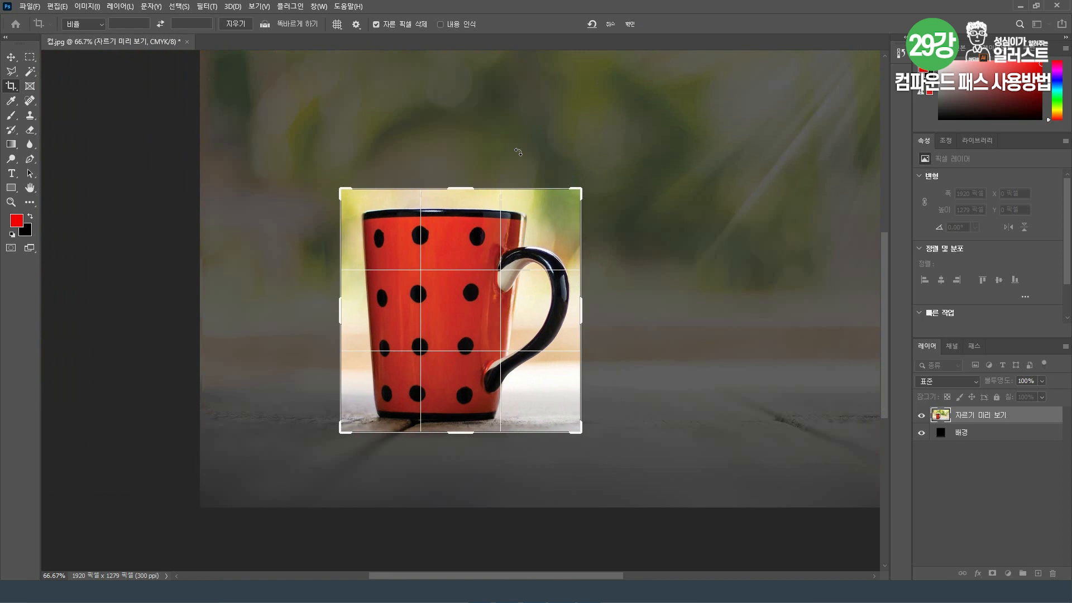
key(Return)
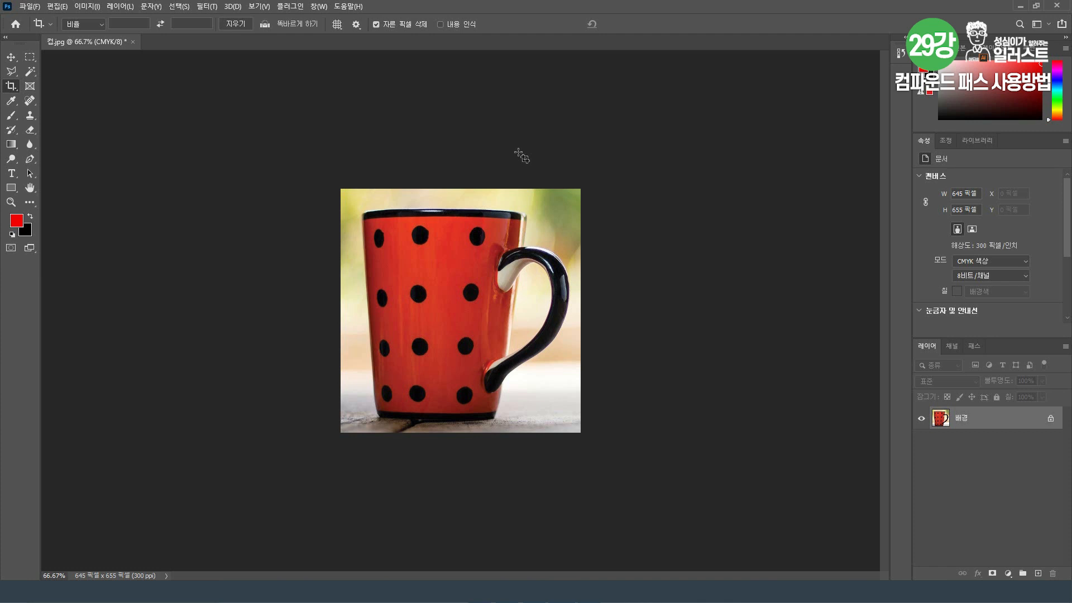
Apply a Brightness/Contrast adjustment to the mug image with brightness 0 and contrast 28.
click(86, 6)
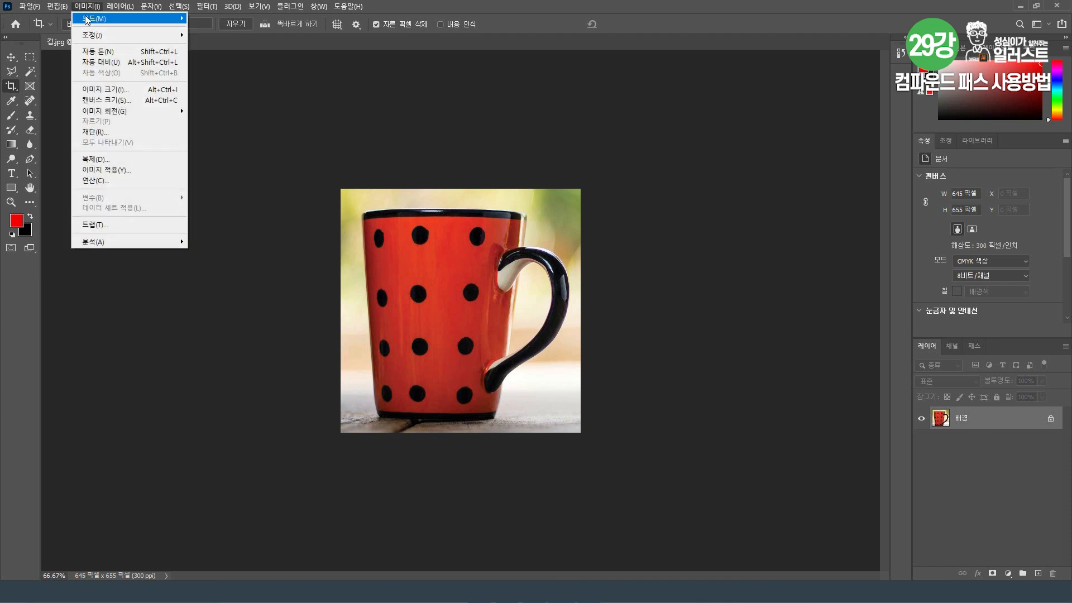
mouse_move(92, 35)
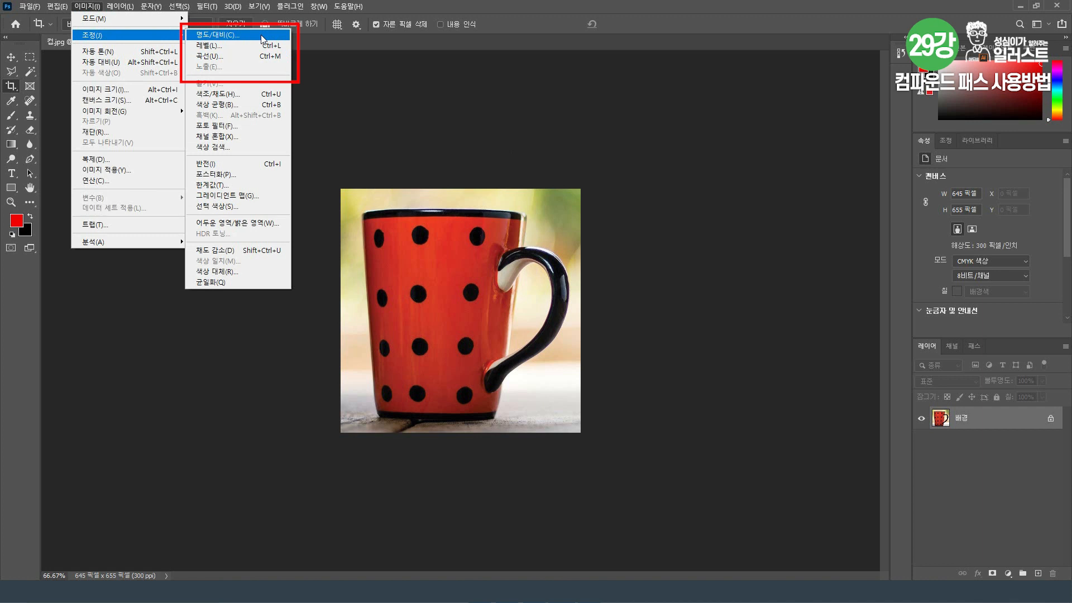
click(262, 39)
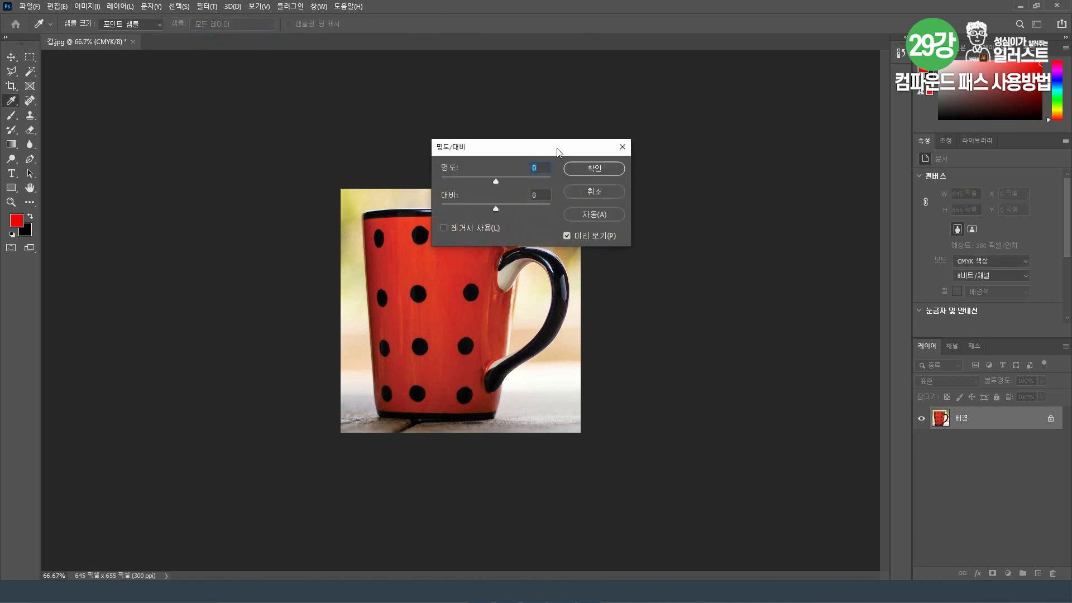
drag(551, 150, 679, 150)
drag(624, 181, 610, 208)
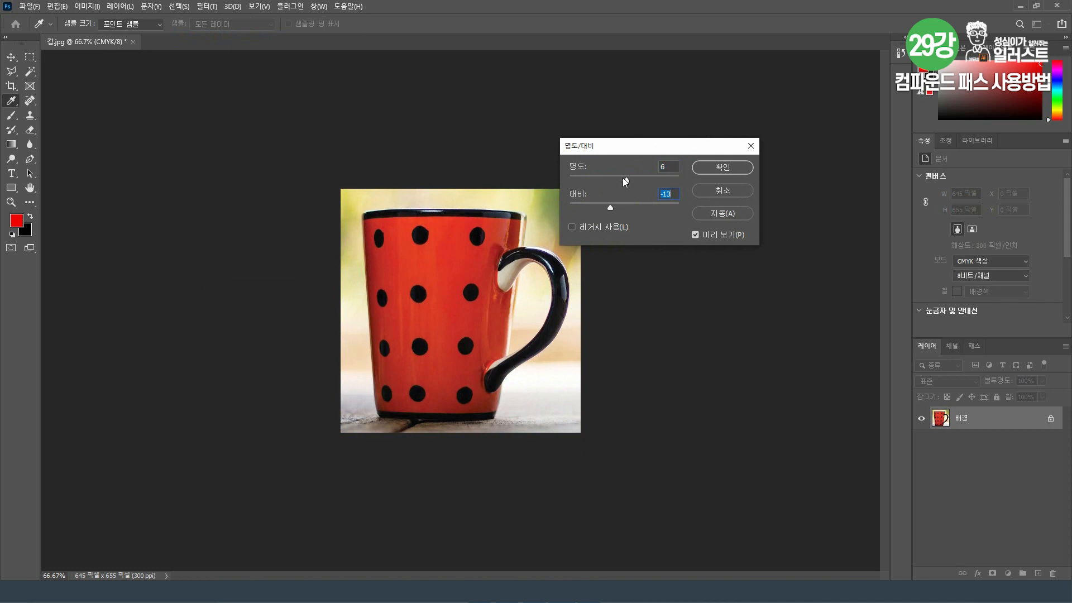
mouse_move(626, 181)
mouse_down()
mouse_move(596, 184)
mouse_move(651, 189)
mouse_move(624, 190)
mouse_up()
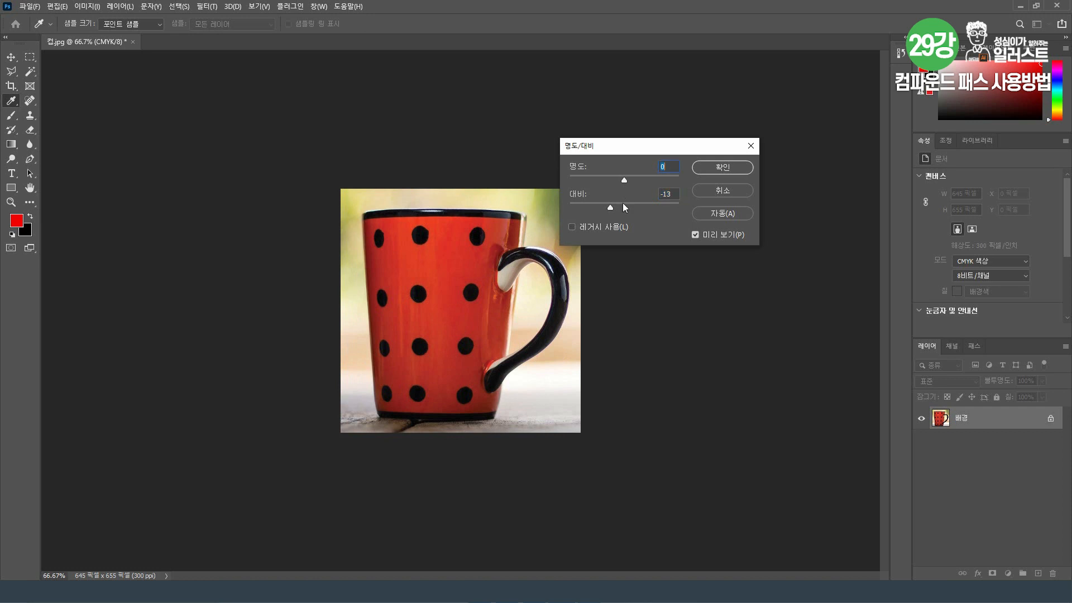
mouse_move(611, 209)
mouse_down()
mouse_move(647, 213)
mouse_move(601, 212)
mouse_move(645, 216)
mouse_move(610, 213)
mouse_up()
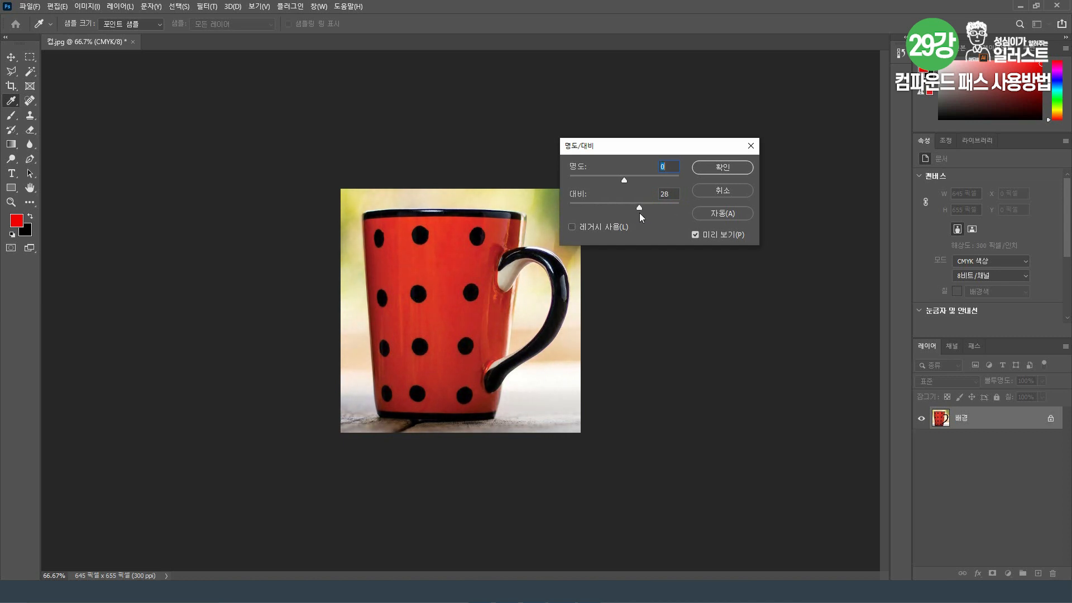
click(722, 168)
Save the edited image on the computer in the 이미지 folder as JPEG 컵수정, with quality 12.
key(c)
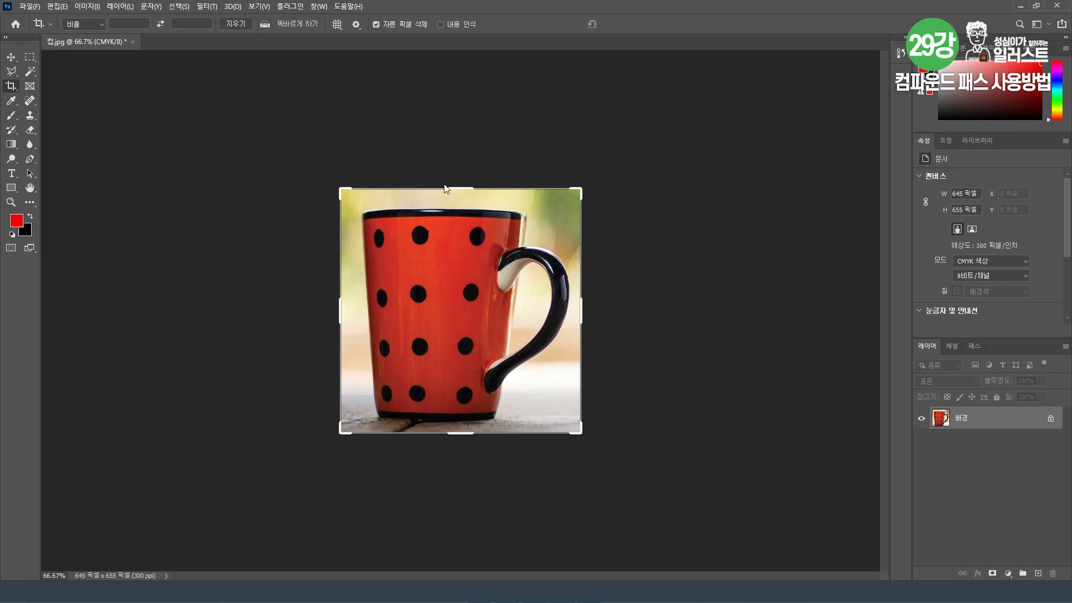
click(29, 6)
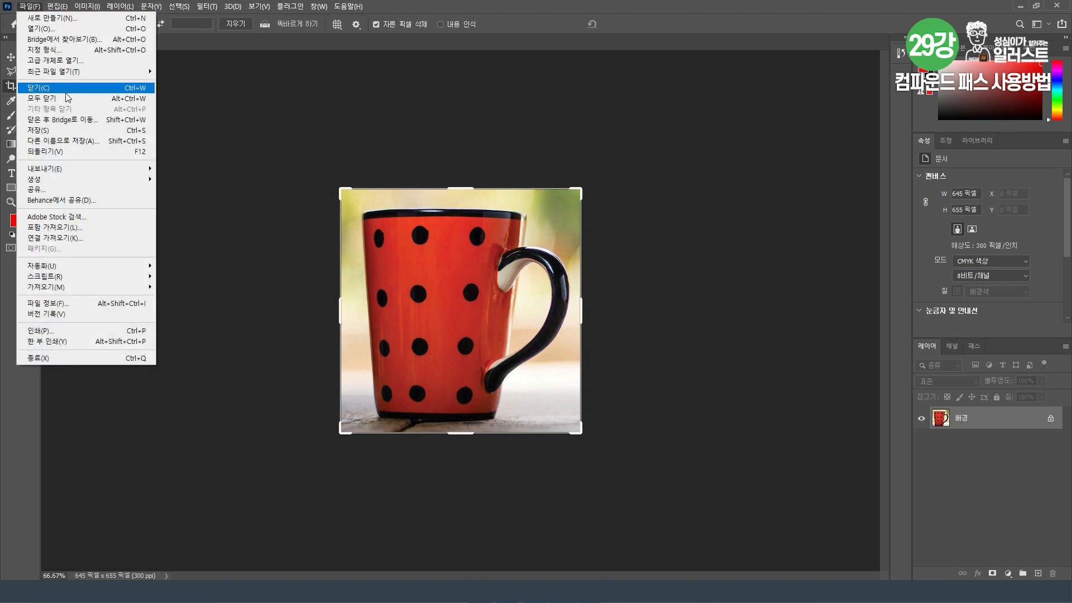
click(102, 145)
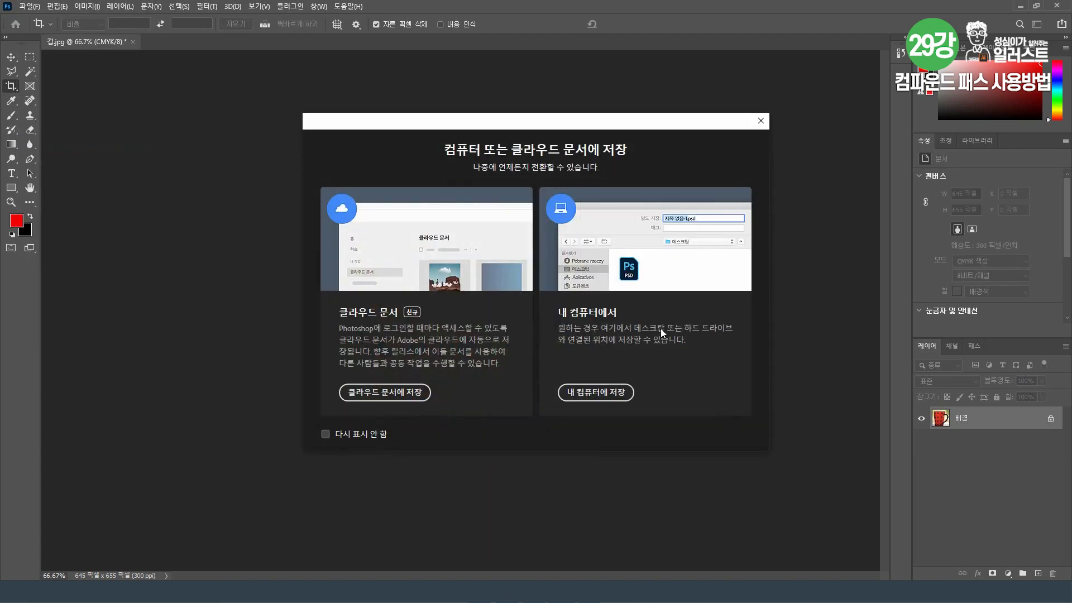
click(619, 392)
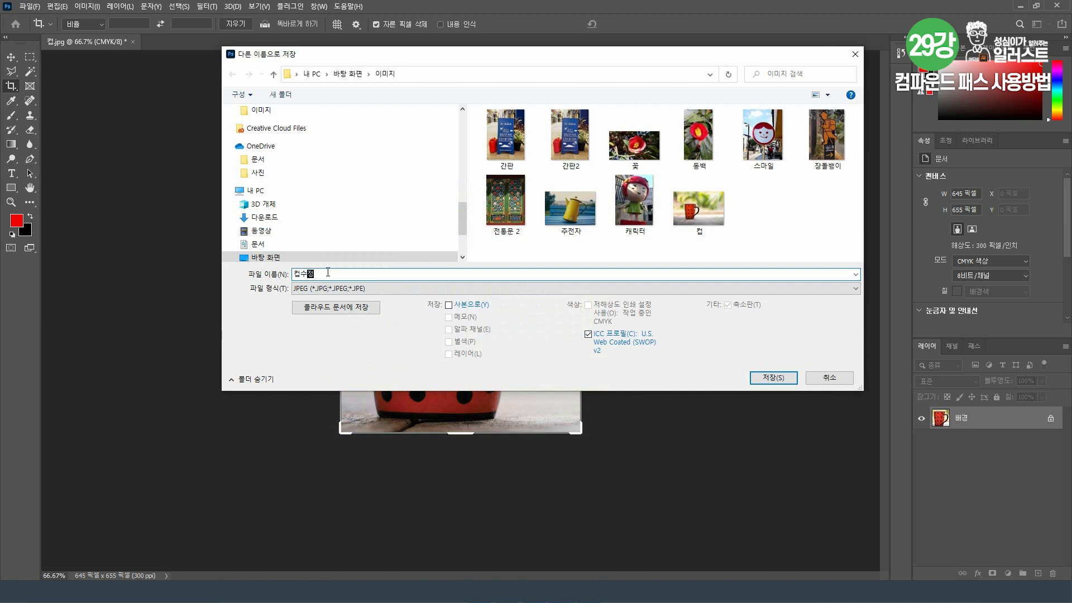
click(773, 377)
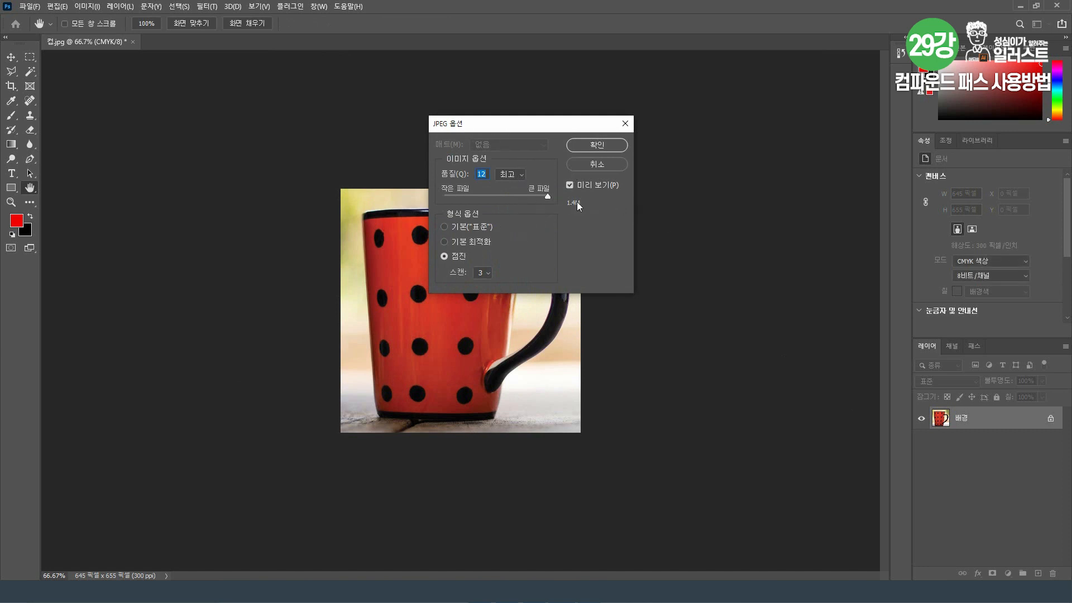
key(c)
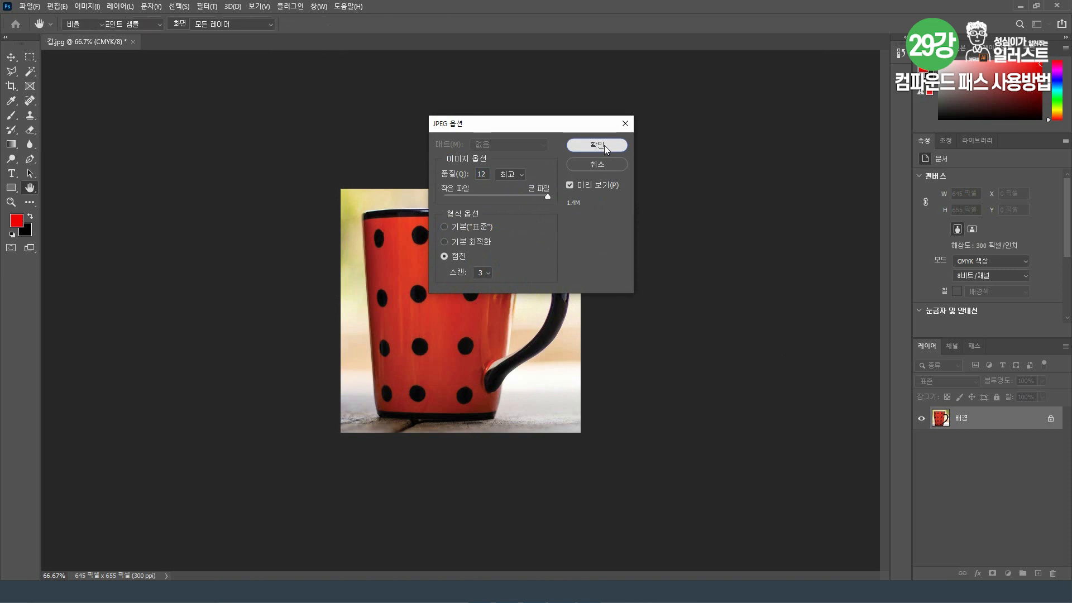
click(604, 145)
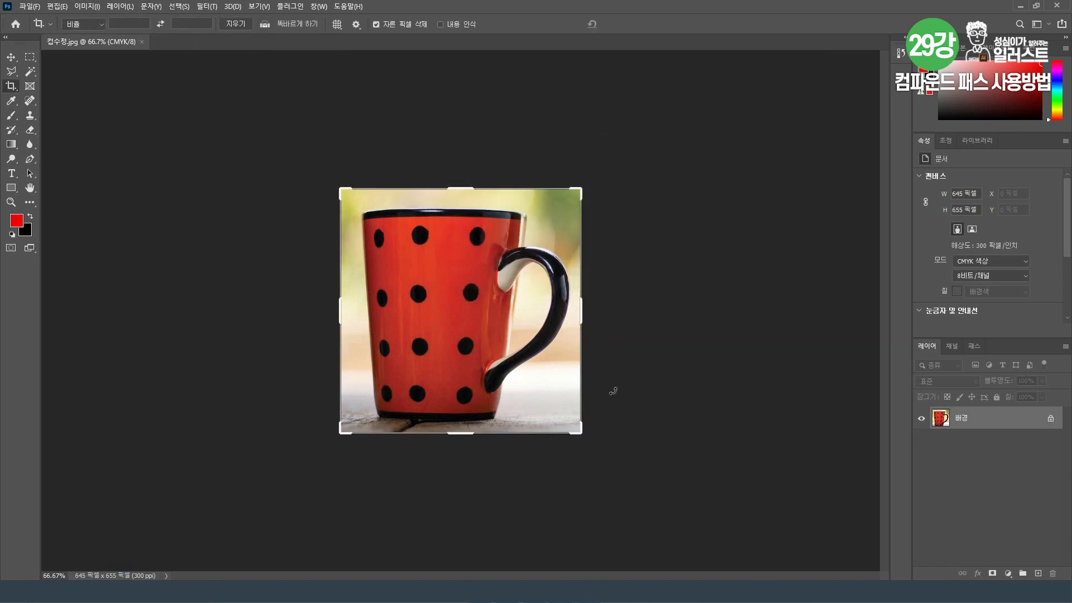
Switch to Illustrator and place the 컵수정 image on the artboard as an embedded file at its original size.
key(alt+Tab)
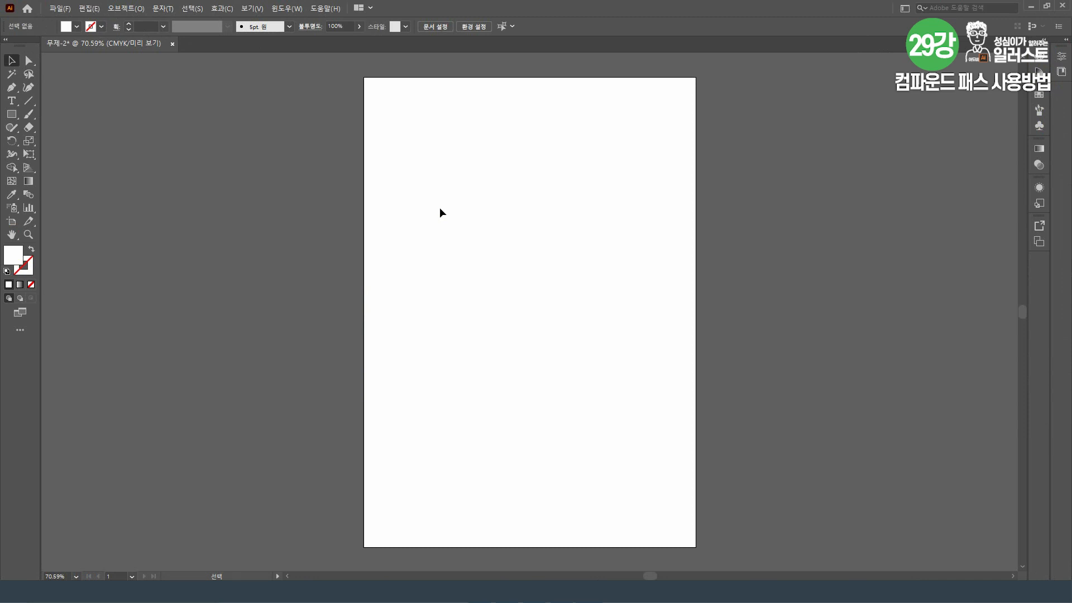
click(59, 8)
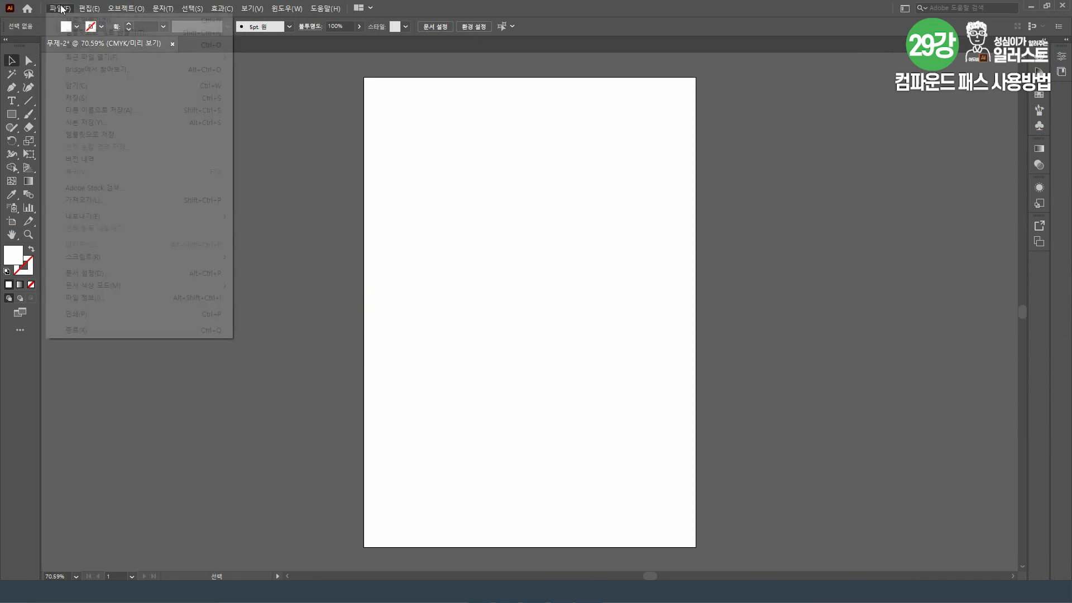
click(137, 203)
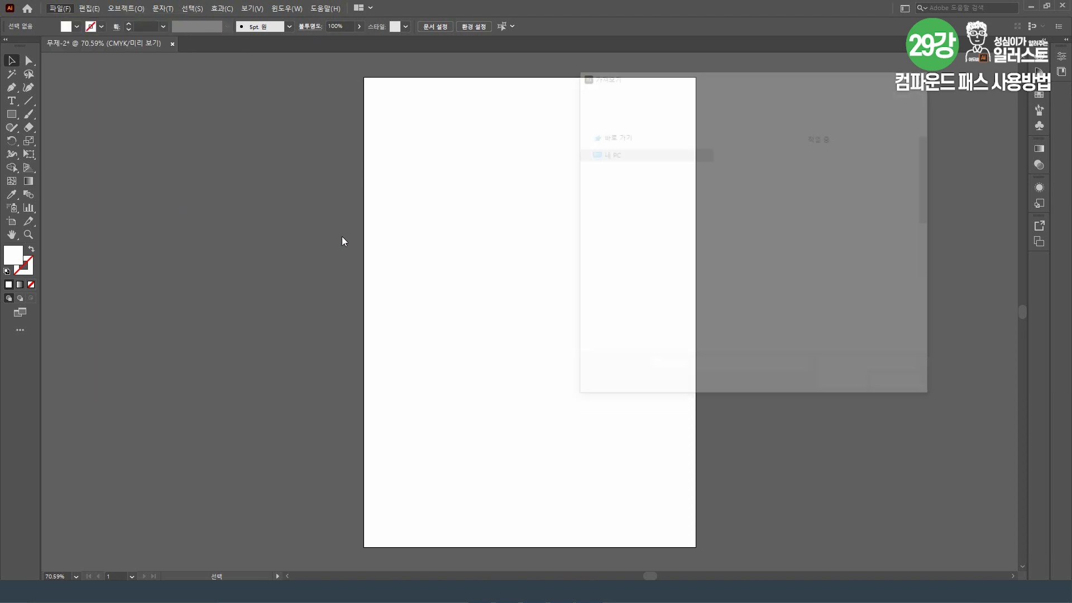
scroll(943, 282, down, 2)
click(823, 252)
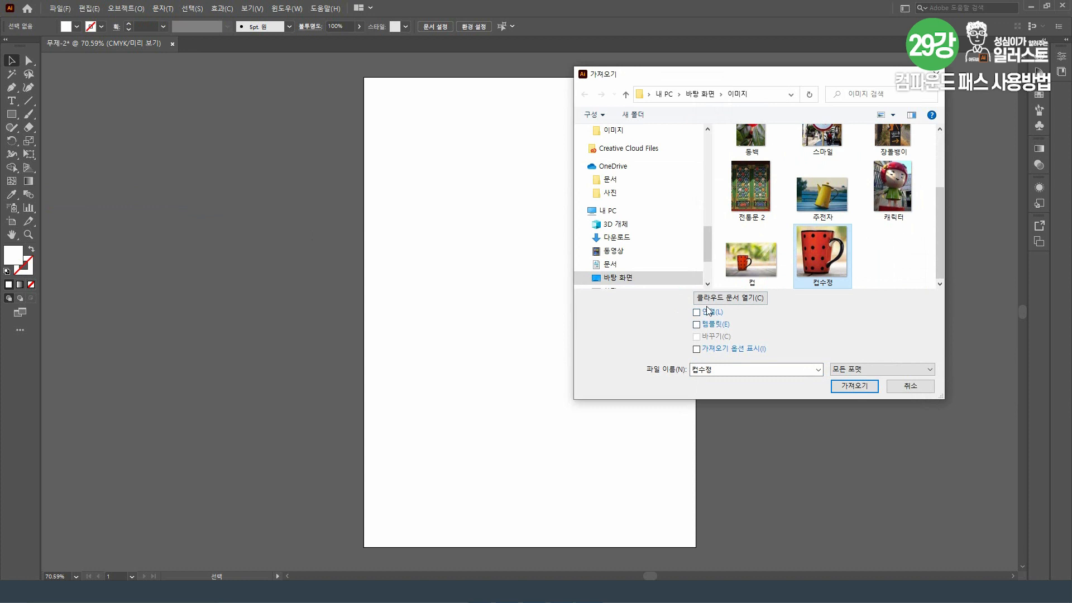
click(704, 313)
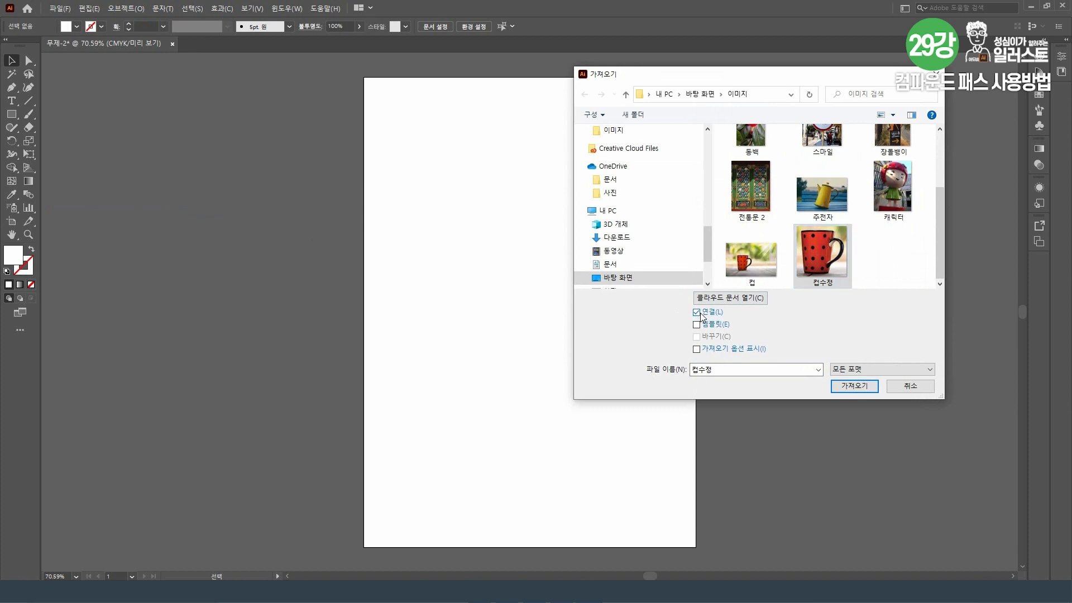
click(854, 386)
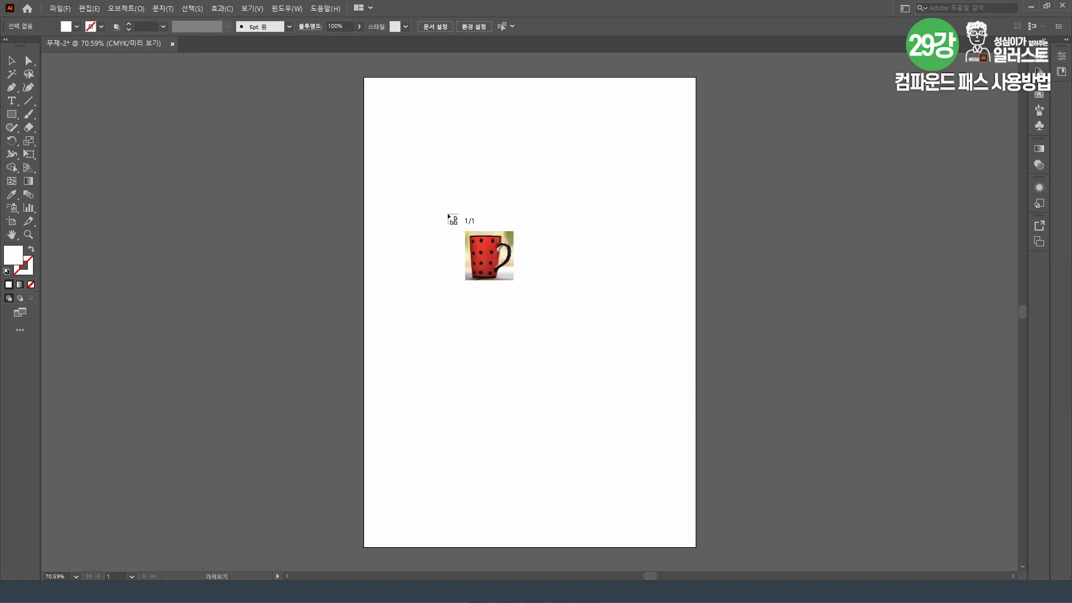
click(447, 214)
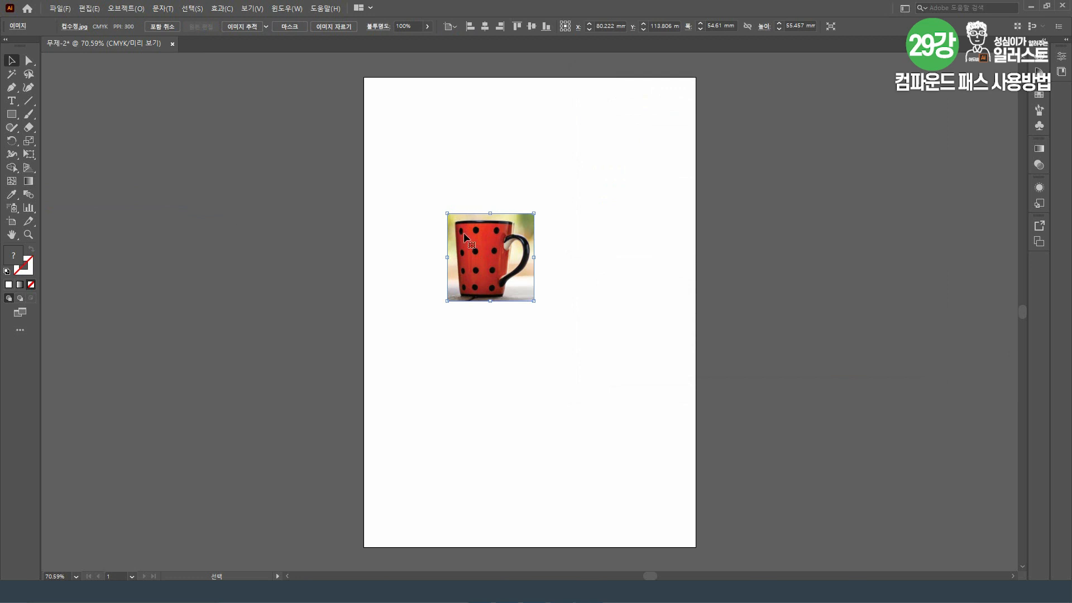
Deselect the placed photo and set up the Pen tool with no fill and a black 1 pt stroke.
key(ctrl+equal)
key(ctrl+equal)
key(ctrl+equal)
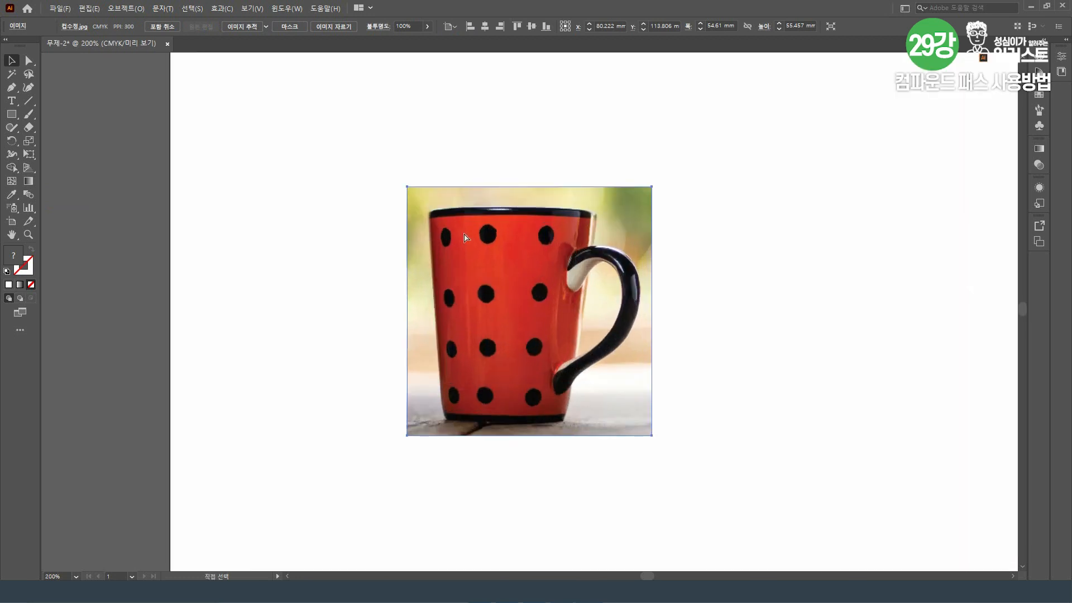
key(ctrl+equal)
drag(484, 229, 416, 220)
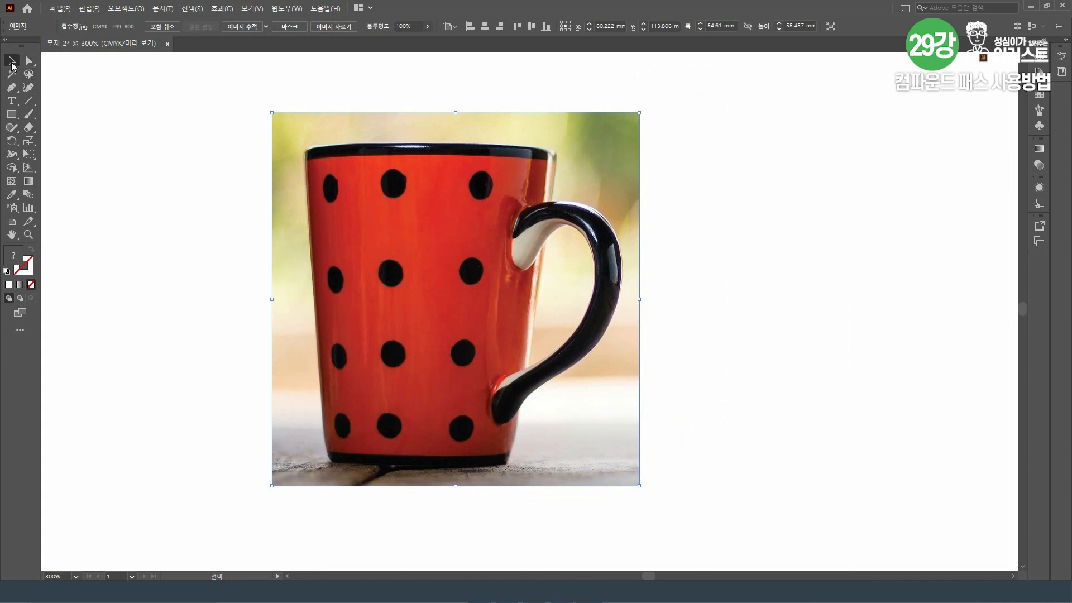
click(731, 136)
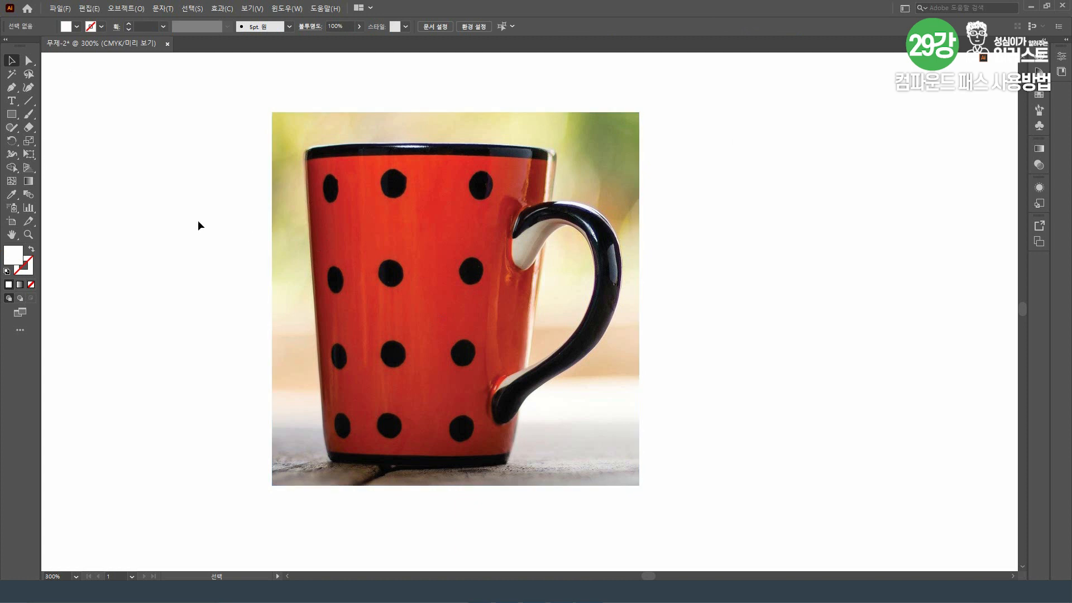
click(12, 88)
click(31, 284)
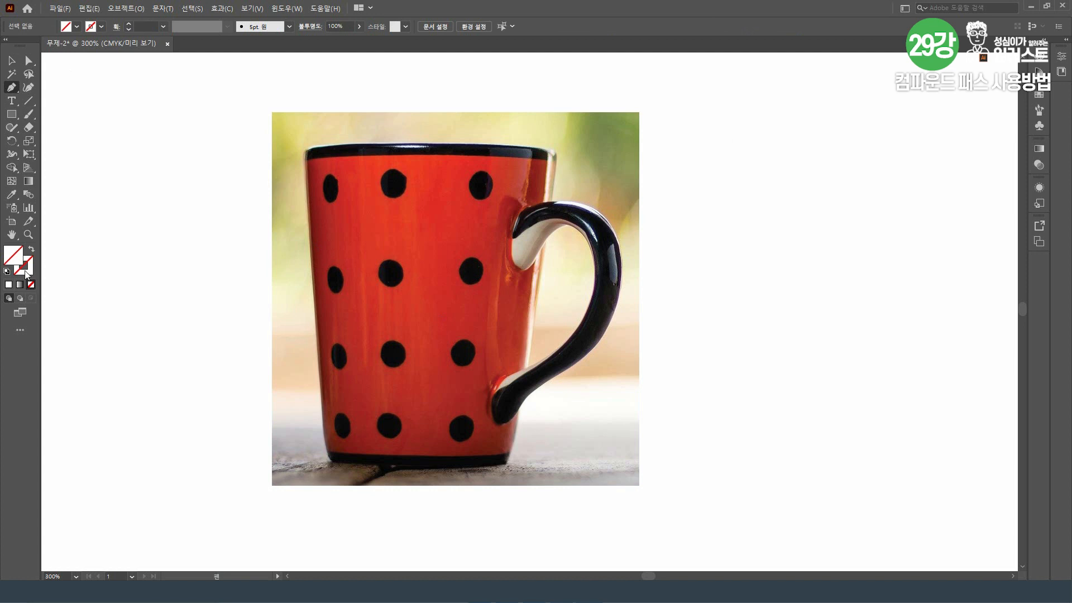
click(27, 272)
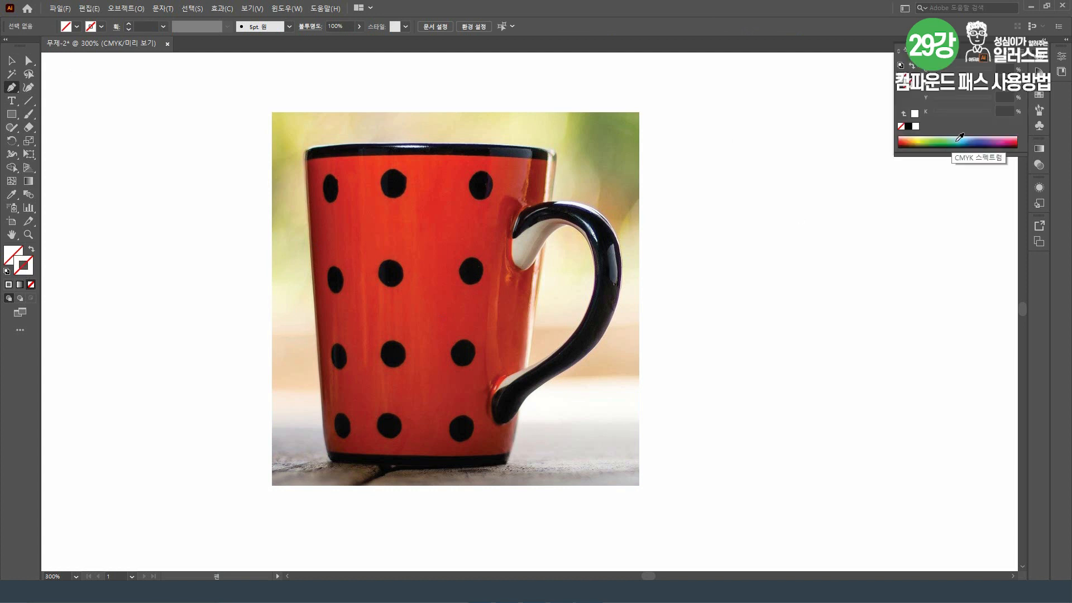
click(908, 128)
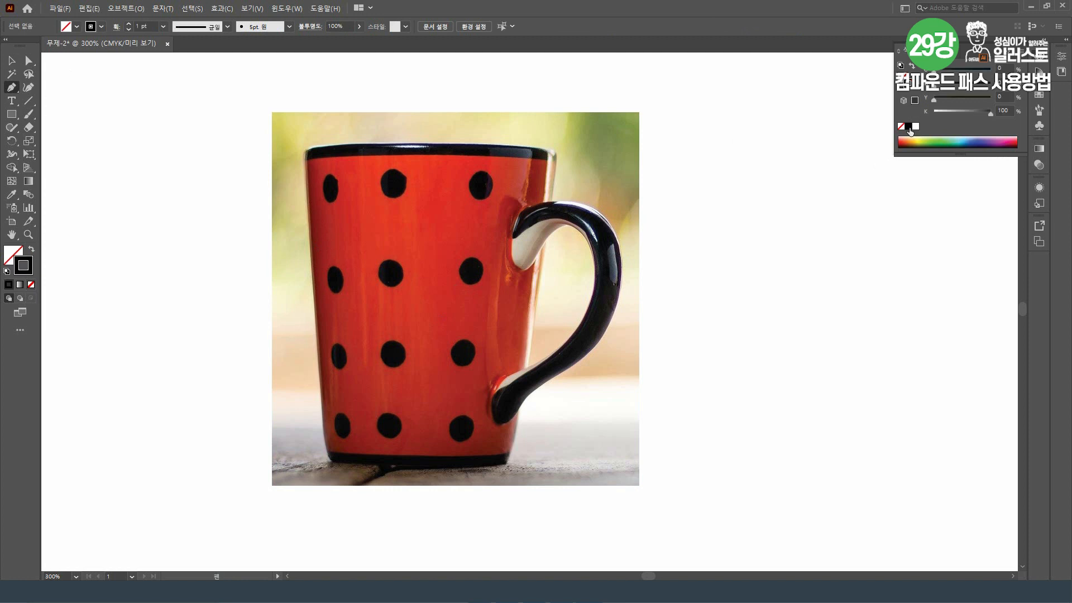
Trace the handle's outer edge with the Pen tool, from its upper junction with the mug down to its lower end.
key(ctrl+equal)
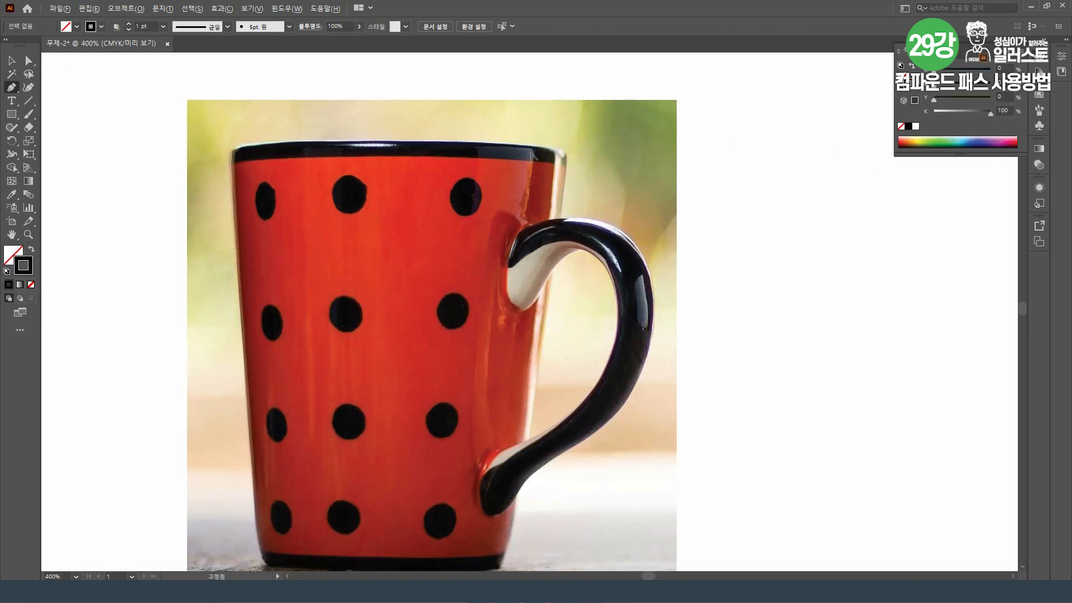
key(ctrl+equal)
drag(620, 195, 493, 114)
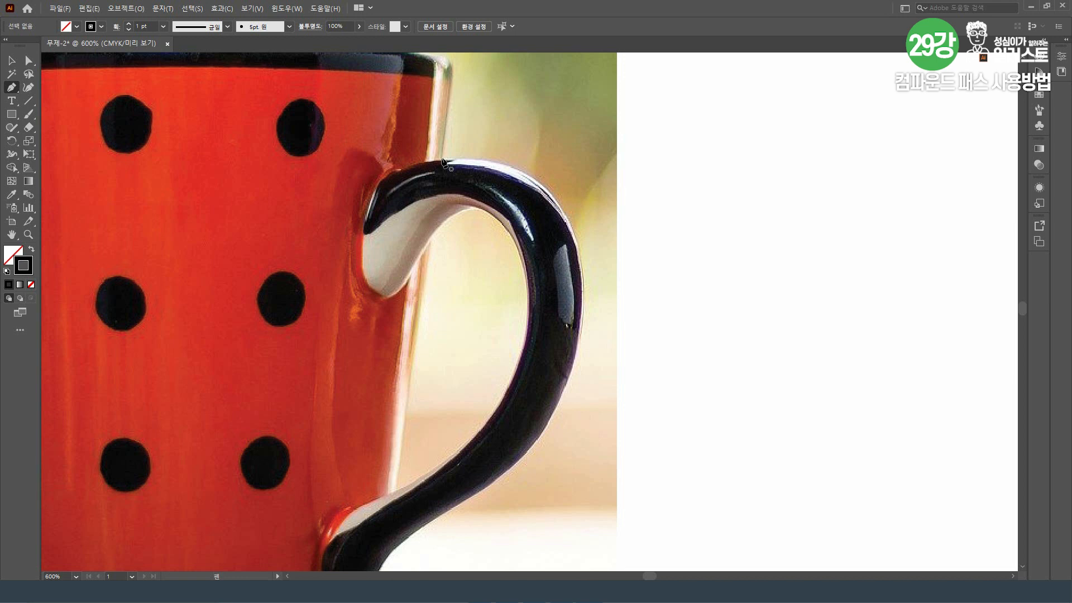
click(442, 161)
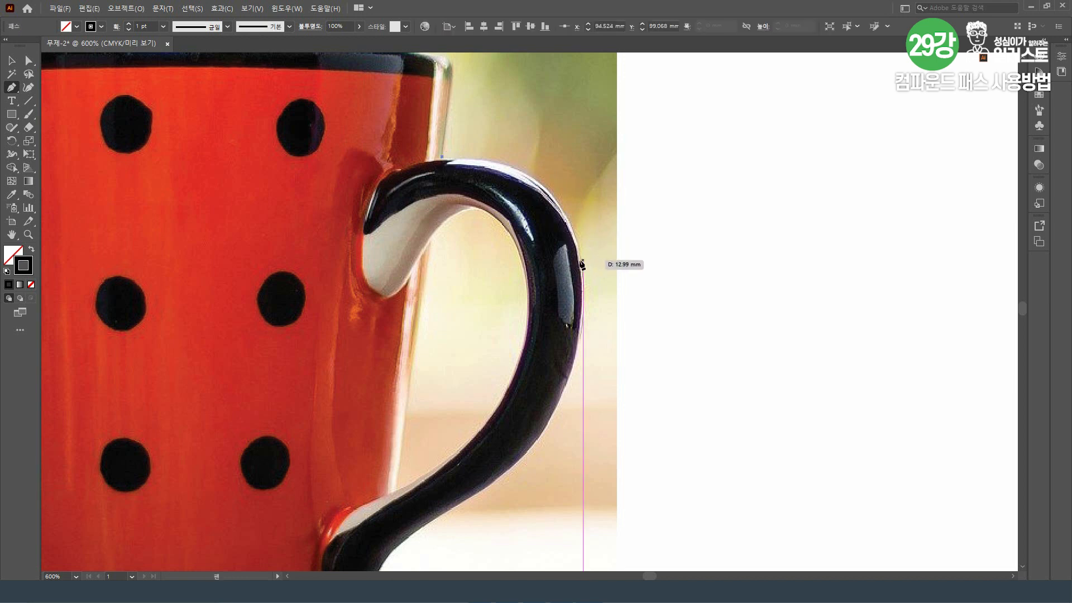
drag(583, 260, 590, 299)
drag(575, 411, 600, 255)
drag(557, 290, 508, 353)
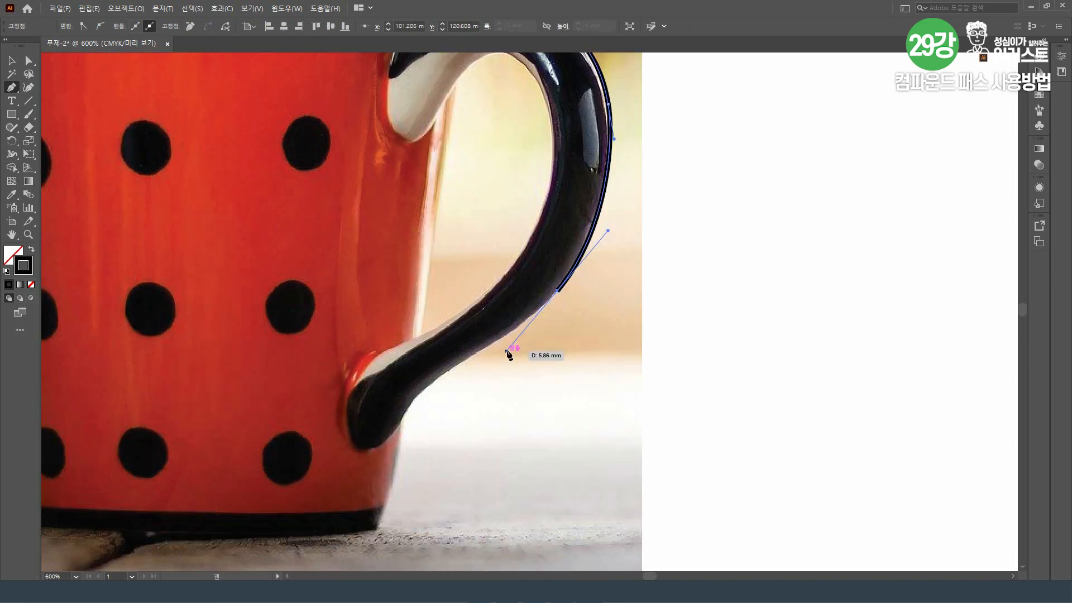
drag(508, 353, 538, 312)
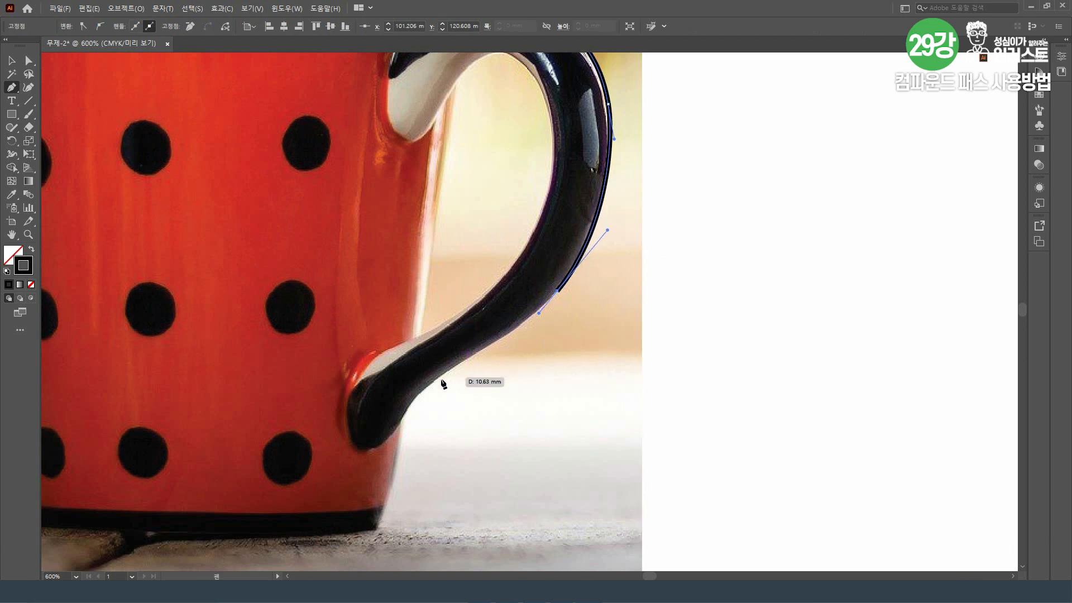
mouse_move(434, 382)
mouse_down()
mouse_move(385, 412)
mouse_move(416, 398)
mouse_move(402, 425)
mouse_up()
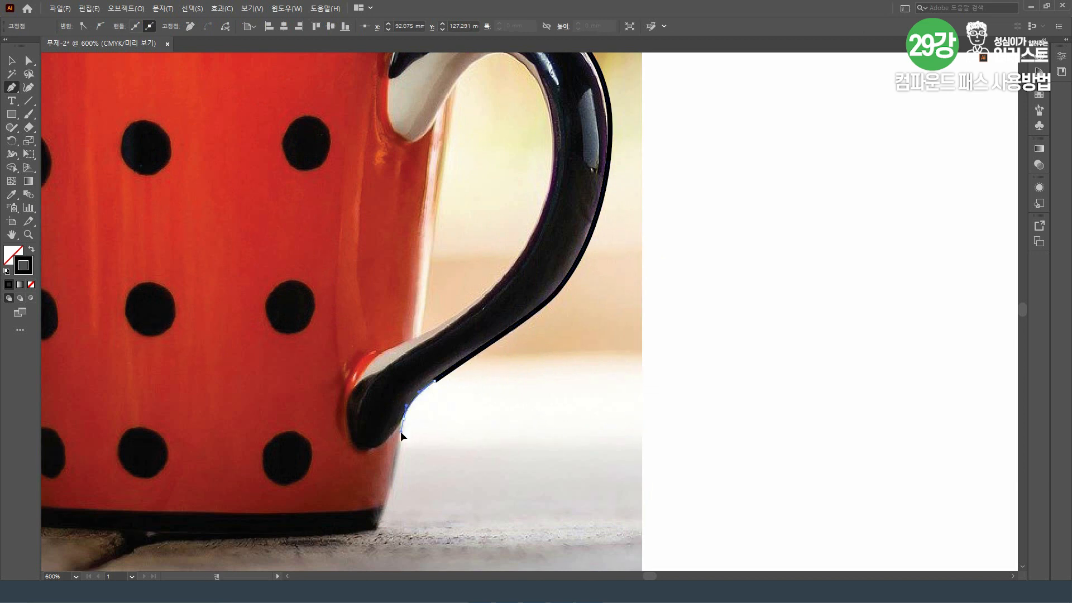
Continue the outline down the mug's lower right side, along the base and around the lower left corner.
drag(401, 495, 521, 354)
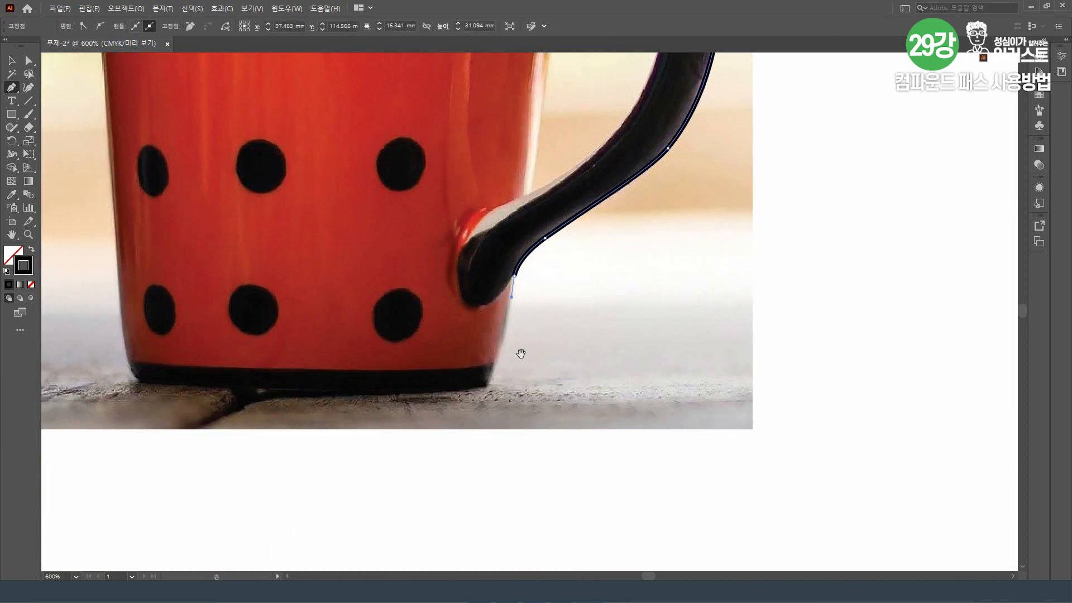
mouse_move(484, 388)
mouse_down()
mouse_move(463, 422)
mouse_move(431, 363)
mouse_move(504, 413)
mouse_move(464, 427)
mouse_move(467, 392)
mouse_up()
drag(277, 388, 170, 389)
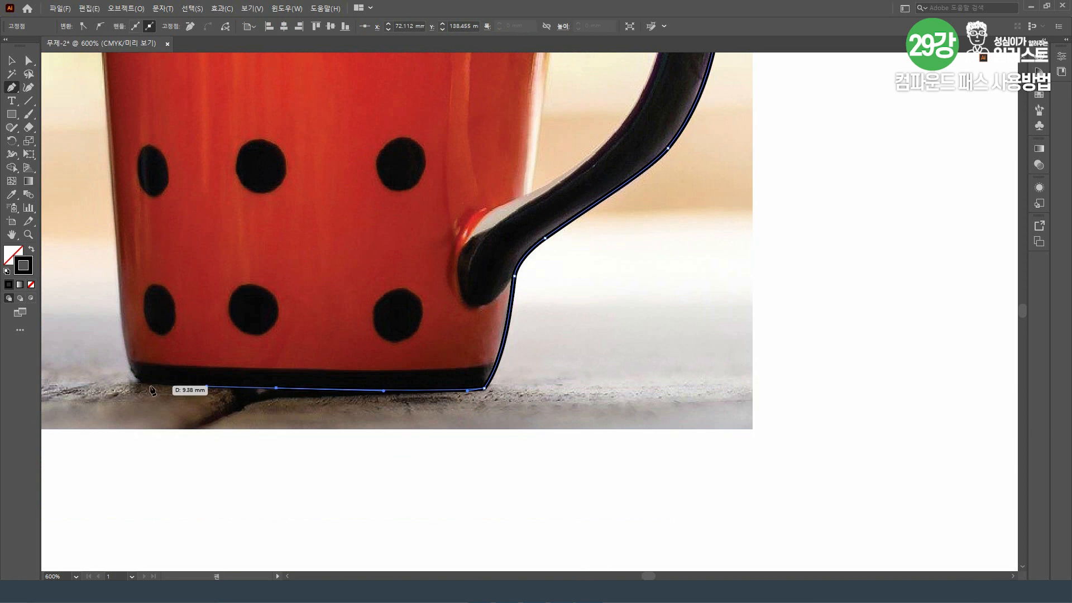
click(150, 383)
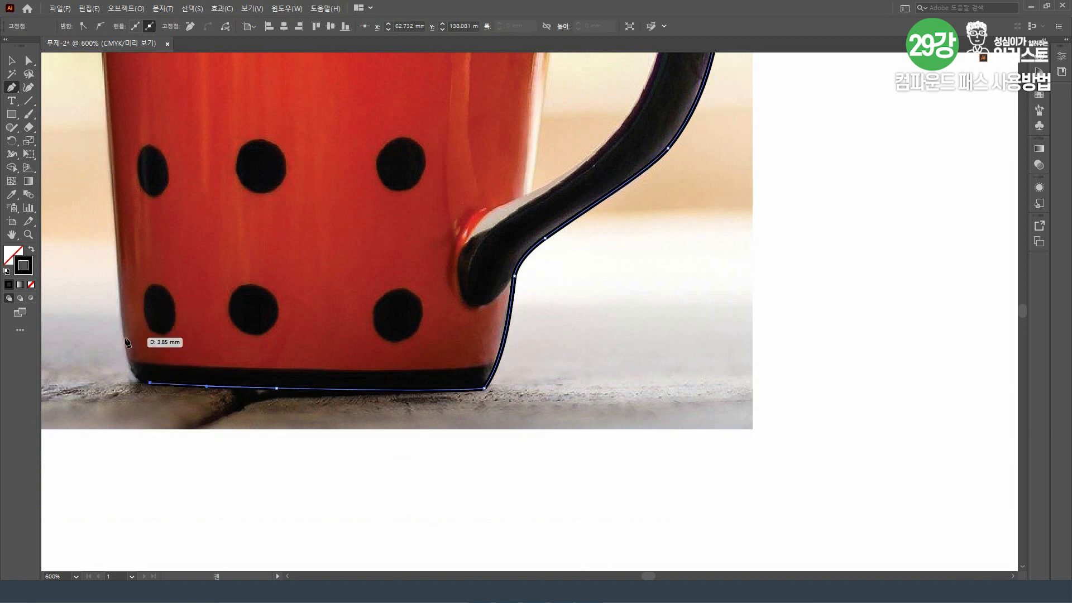
drag(123, 338, 120, 312)
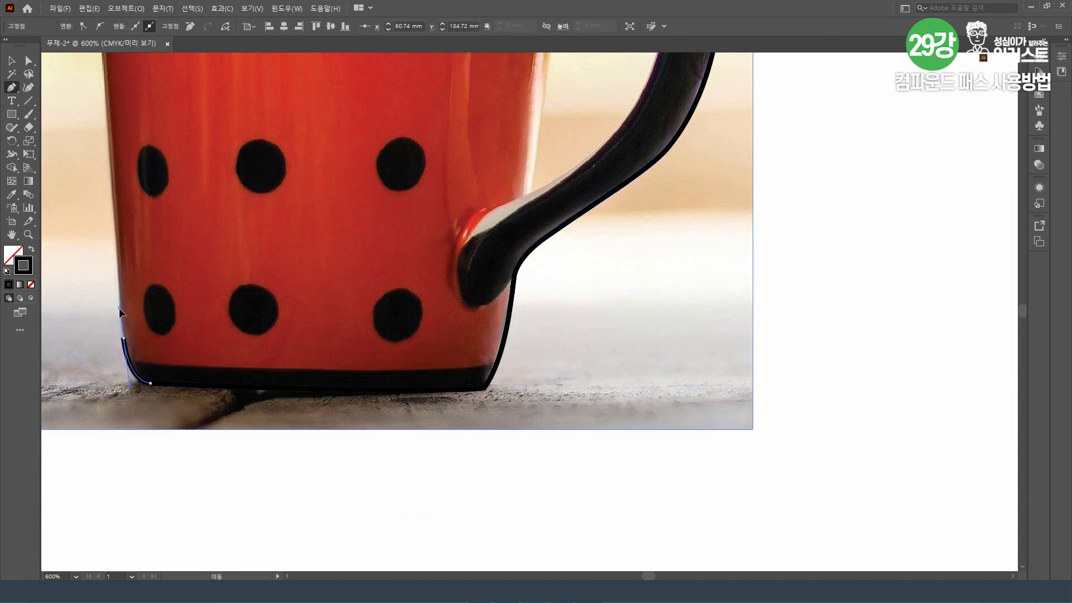
Continue the outline up the mug's left side and across the rim, and close it at the handle's upper junction.
scroll(296, 295, up, 5)
scroll(296, 294, left, 4)
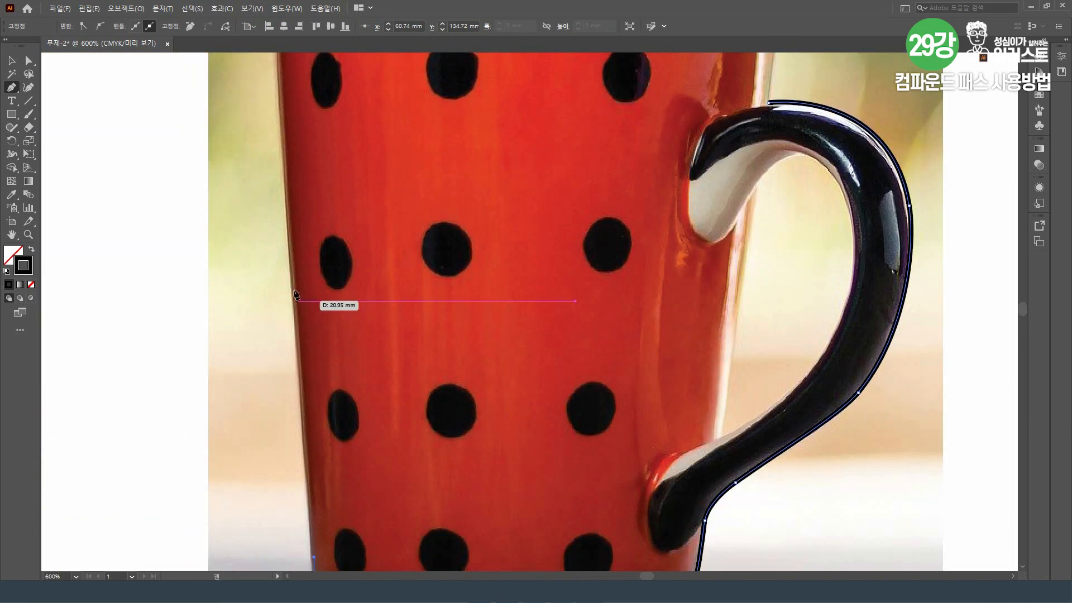
scroll(296, 295, up, 5)
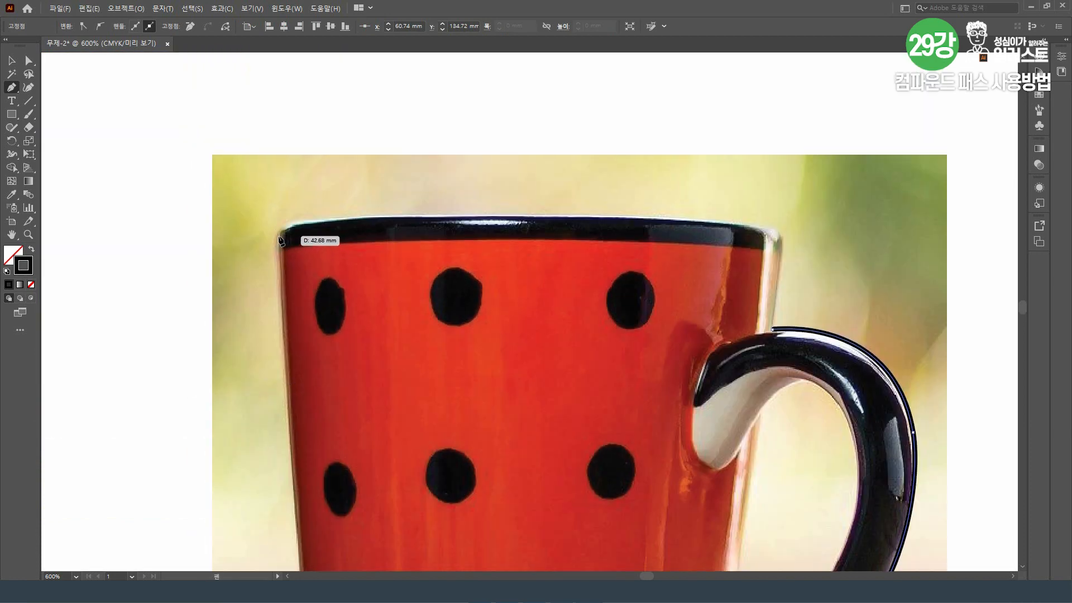
click(280, 238)
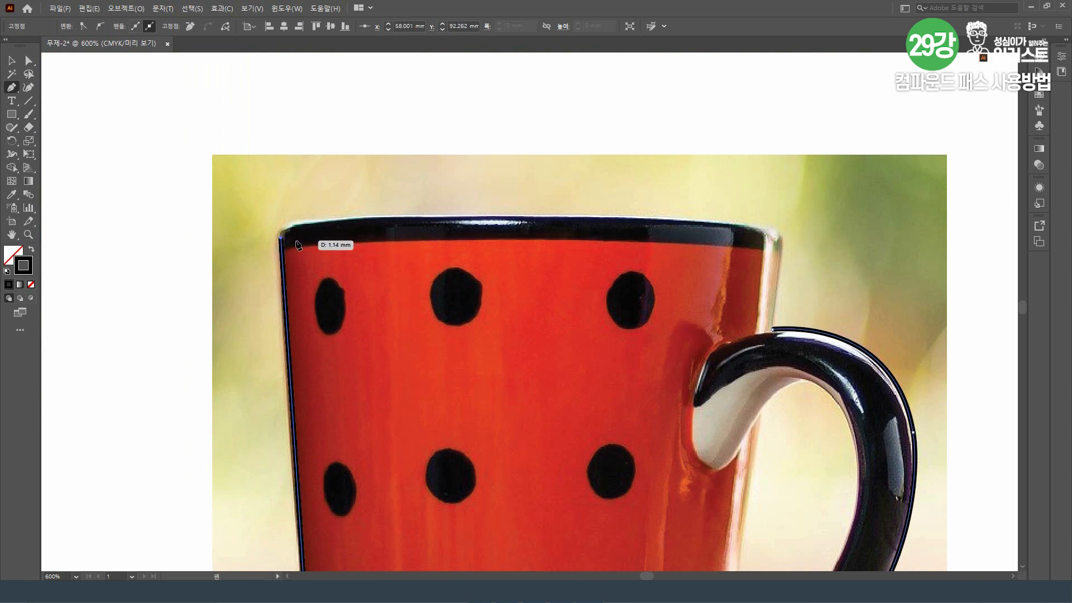
mouse_move(297, 222)
mouse_down()
mouse_move(328, 218)
mouse_move(314, 218)
mouse_up()
drag(525, 214, 558, 217)
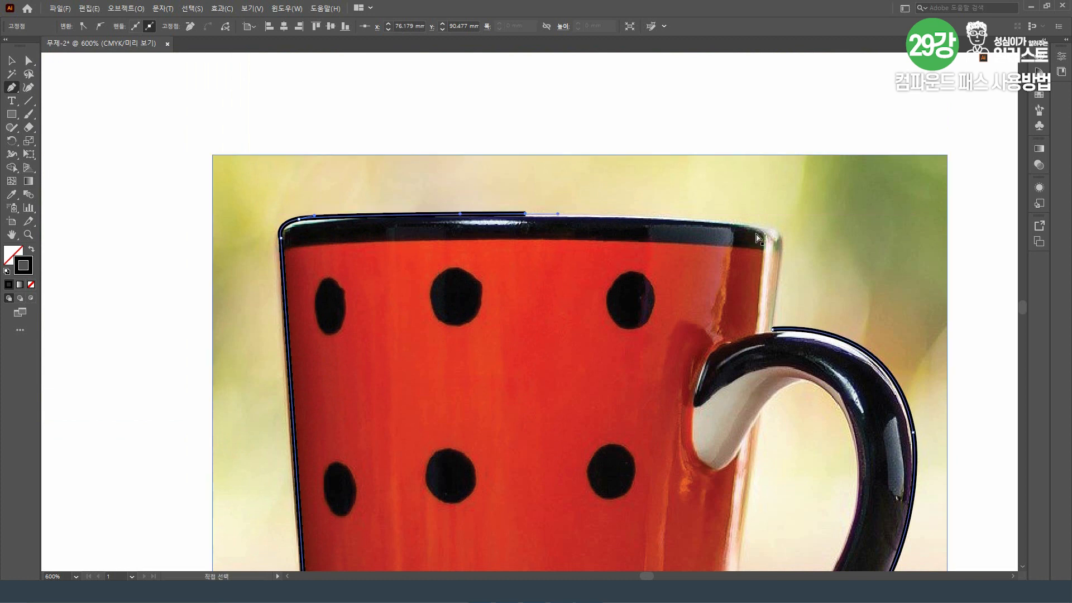
mouse_move(770, 230)
mouse_down()
mouse_move(827, 246)
mouse_move(786, 234)
mouse_up()
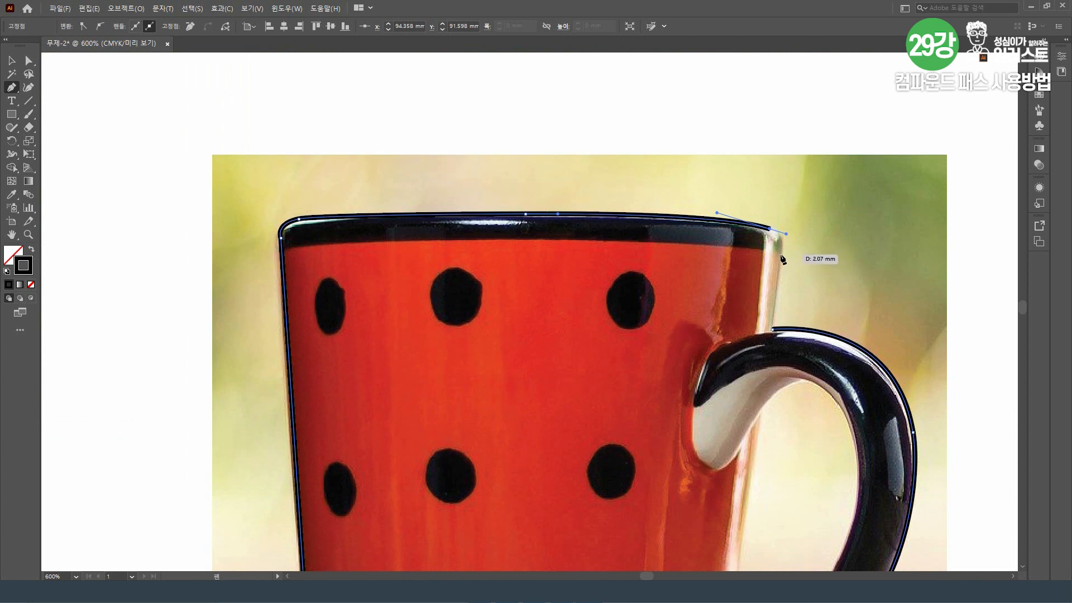
drag(781, 256, 780, 340)
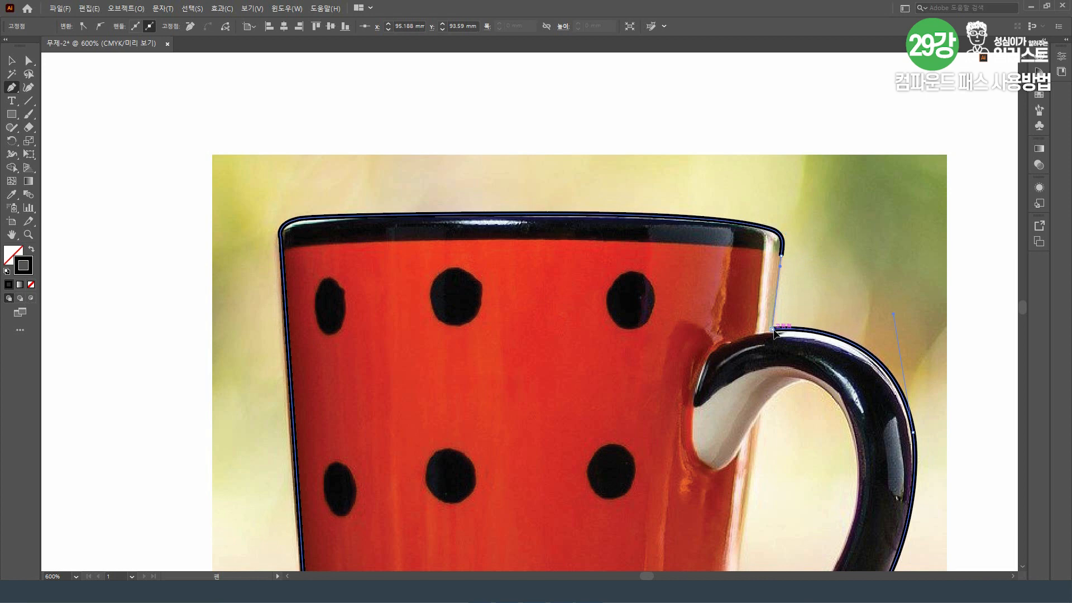
Trace the opening between the handle and mug body as a separate closed path with the Pen tool, and deselect it.
key(ctrl+minus)
key(ctrl+minus)
key(ctrl+minus)
key(ctrl+minus)
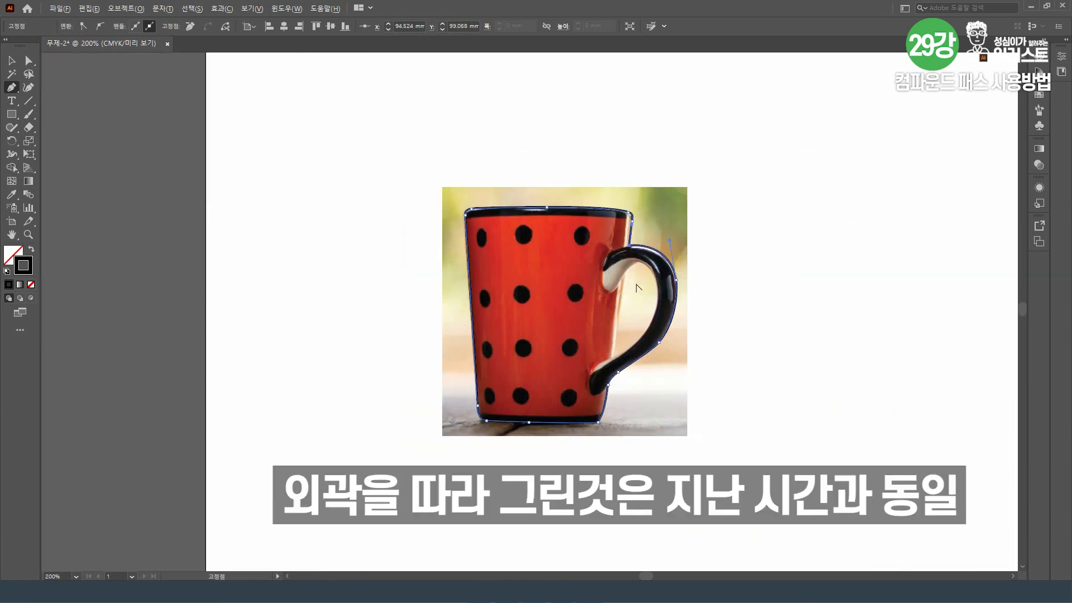
key(ctrl+plus)
key(ctrl+plus)
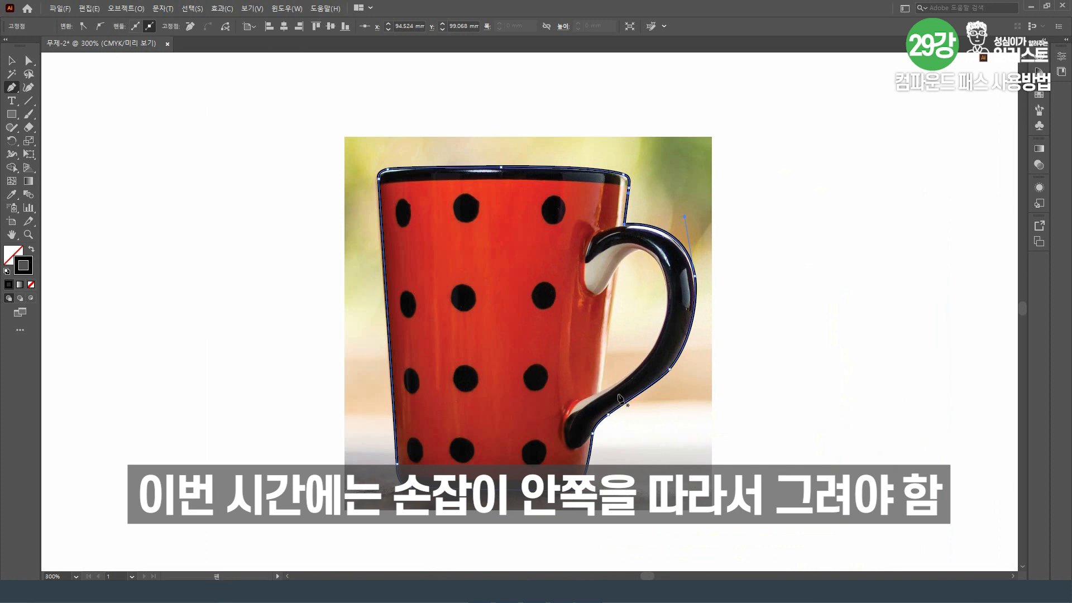
scroll(619, 399, up, 1)
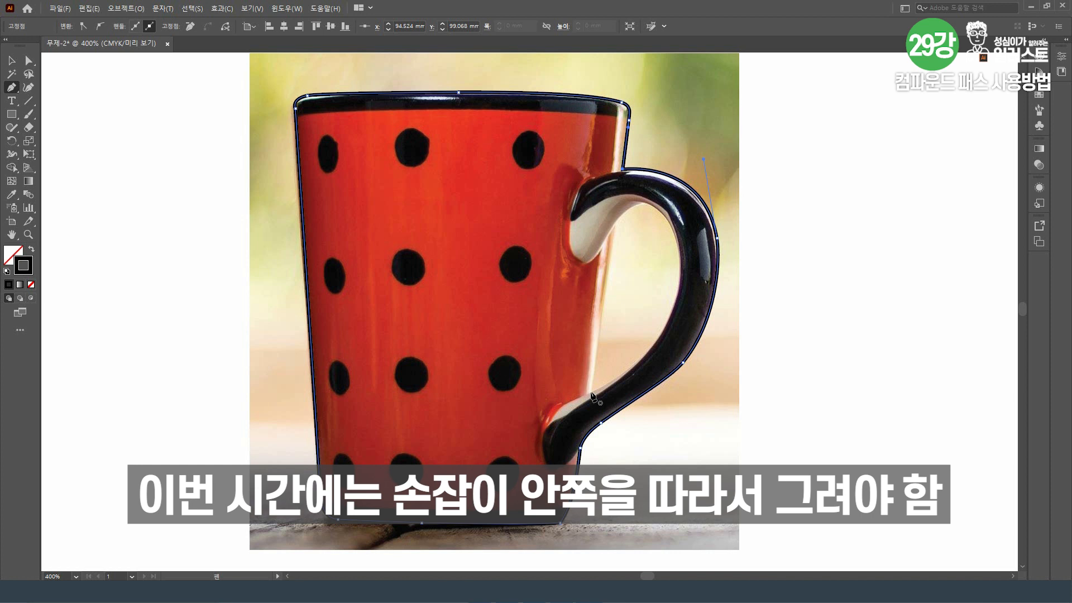
click(591, 391)
drag(615, 224, 669, 207)
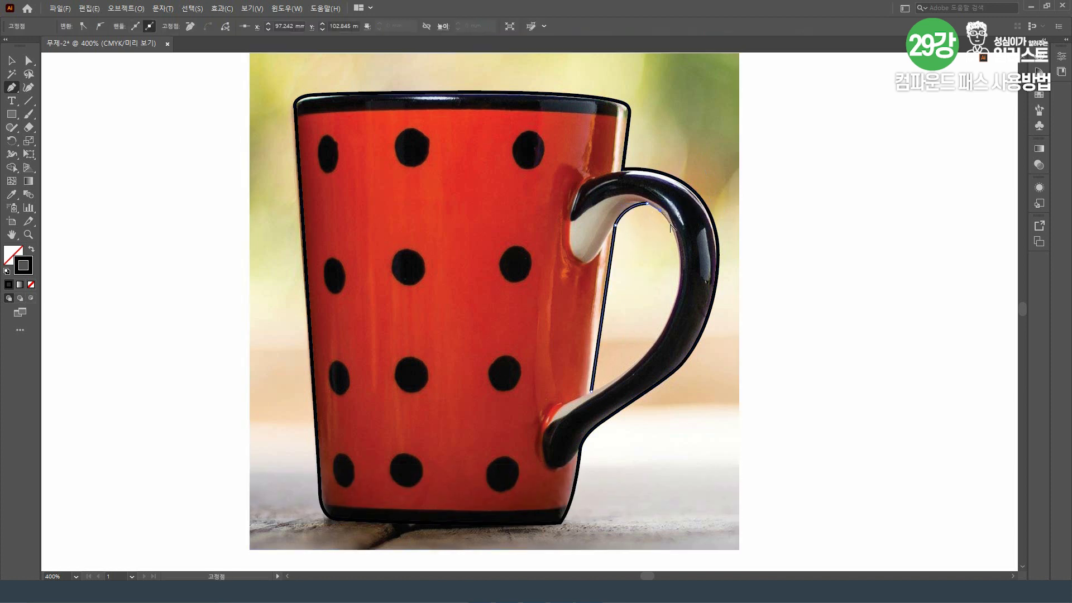
drag(679, 288, 677, 315)
drag(592, 393, 548, 408)
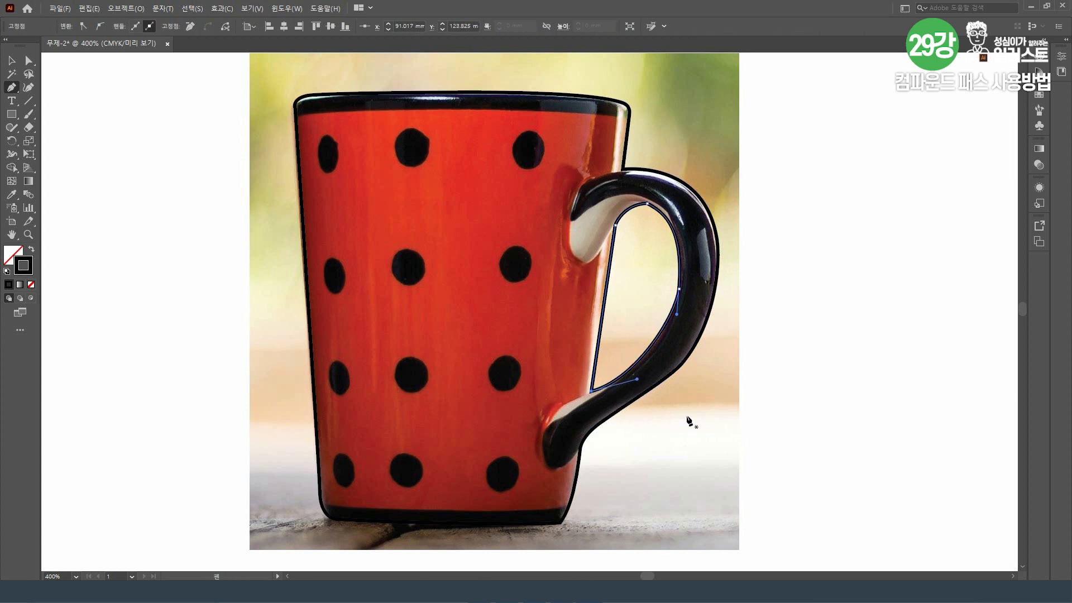
click(11, 60)
click(119, 105)
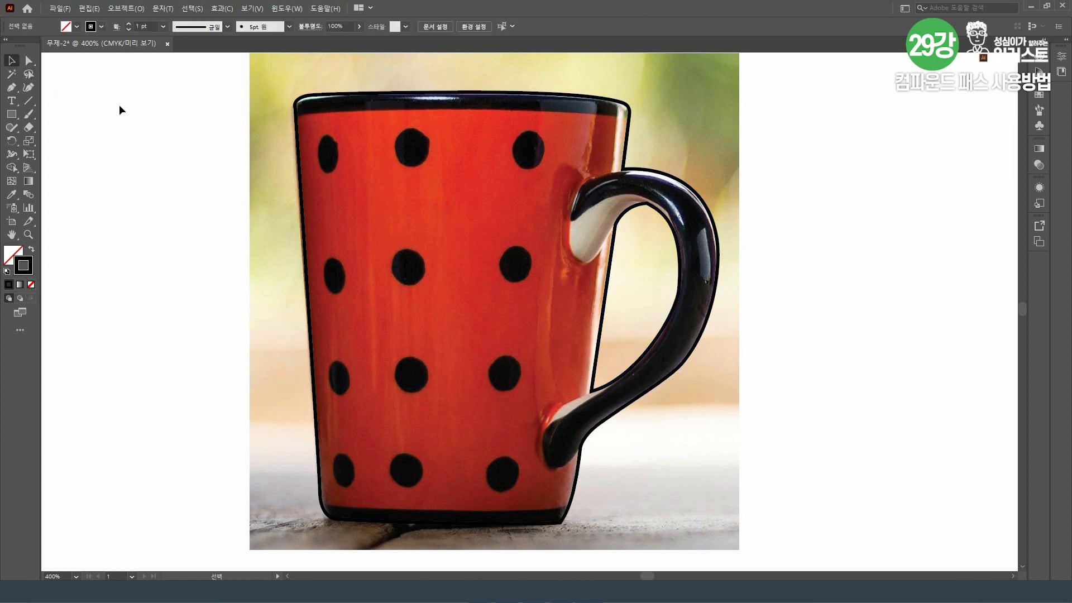
Try to make a clipping mask from the photo with the mug outline and handle opening still as separate paths.
key(alt)
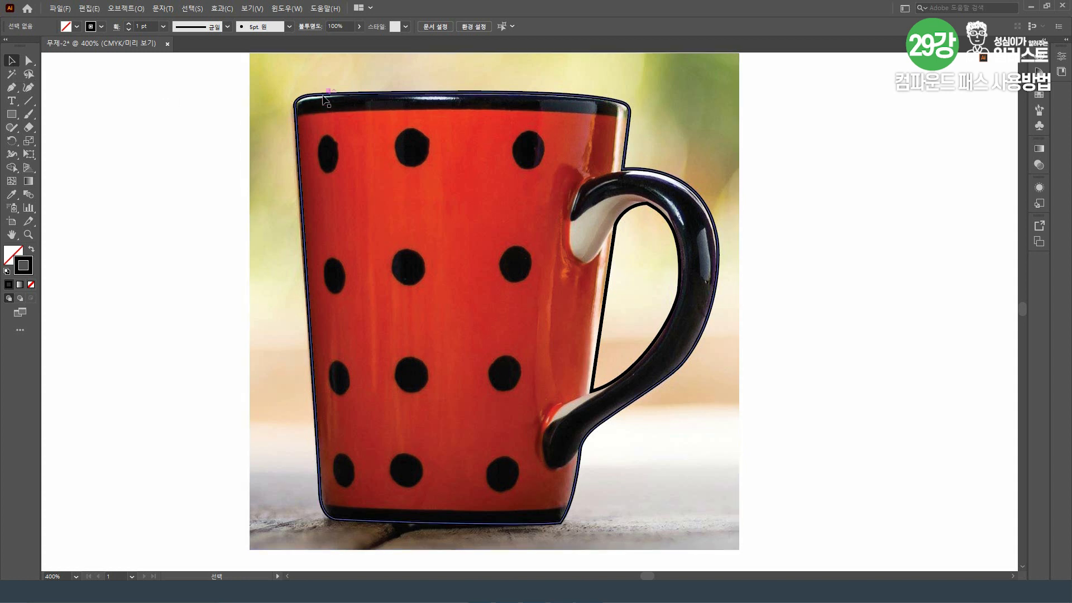
click(494, 96)
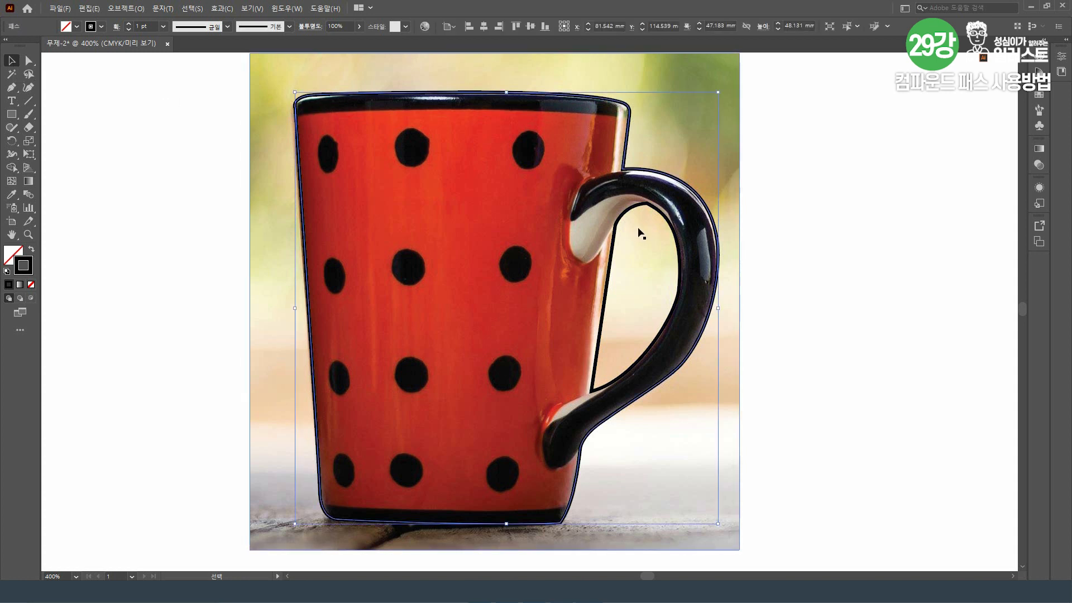
drag(639, 212, 650, 209)
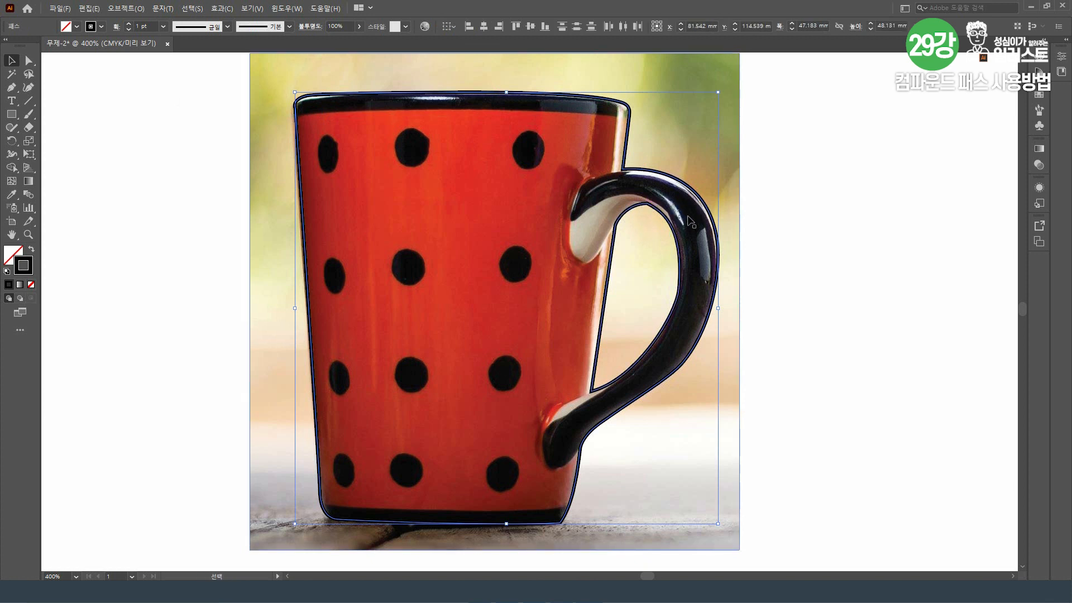
shift+click(259, 218)
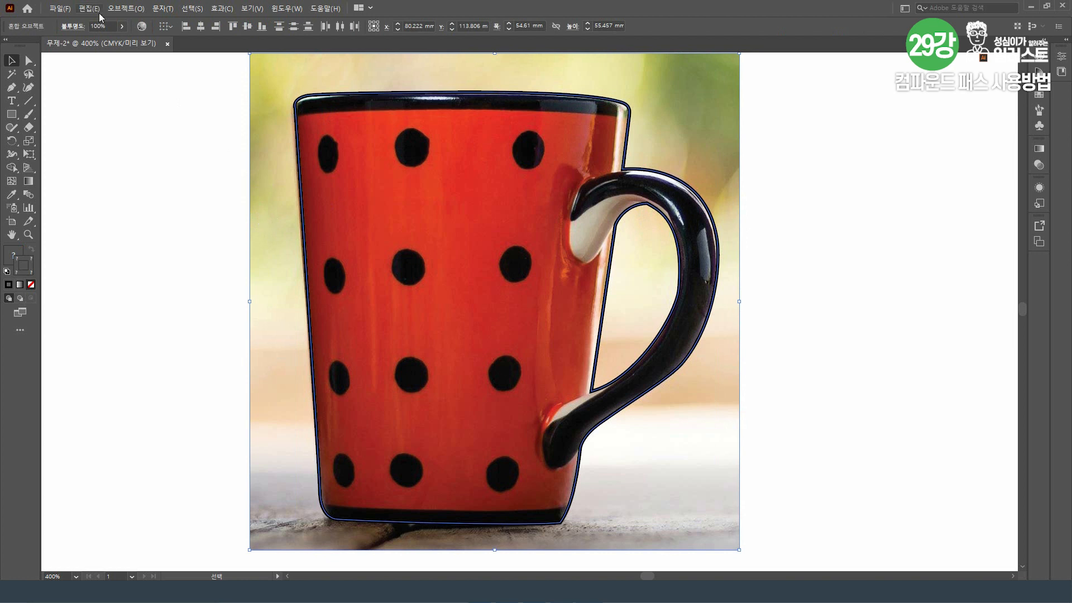
click(138, 9)
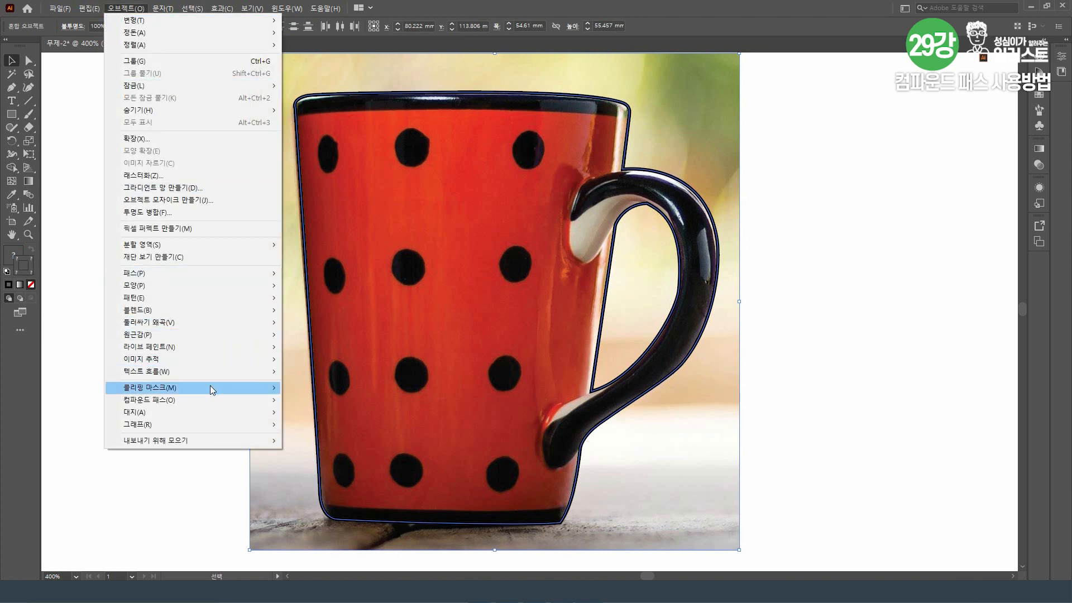
mouse_move(212, 386)
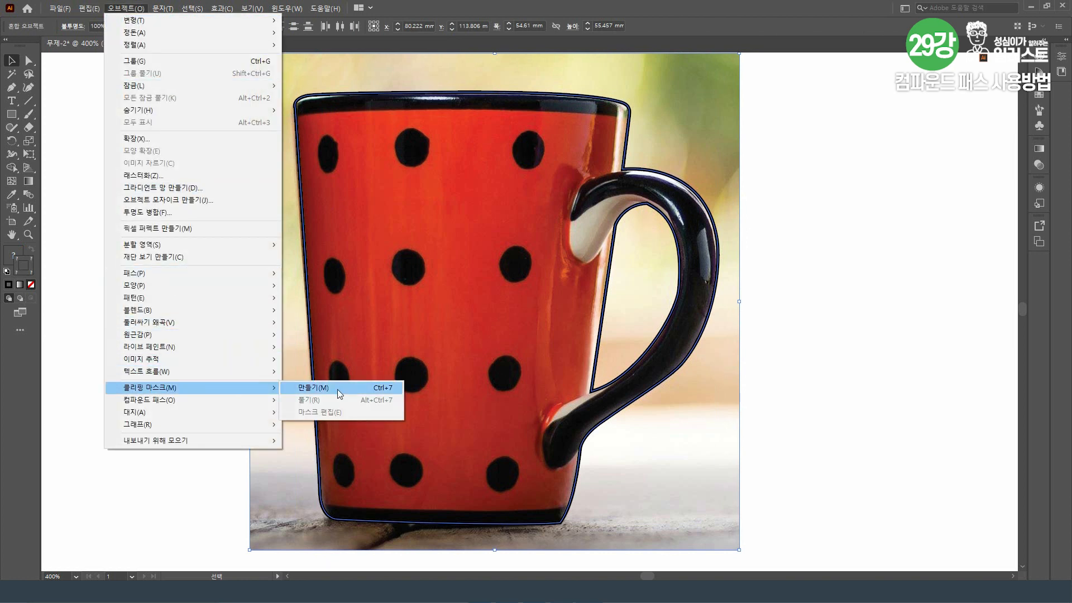
click(337, 390)
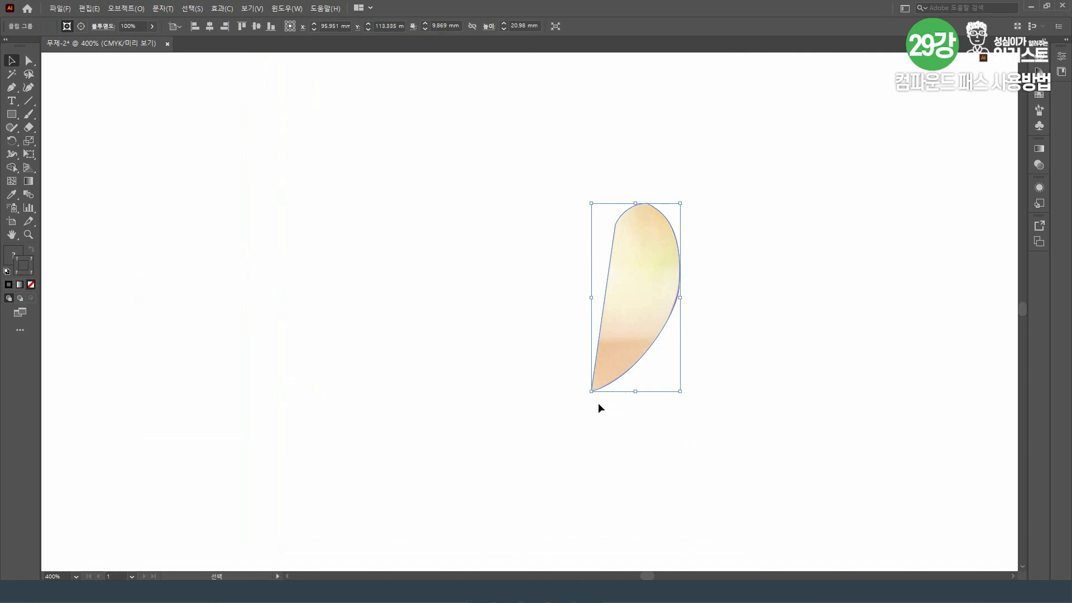
Undo the clipping mask and deselect the photo and both paths.
key(ctrl+z)
key(ctrl+z)
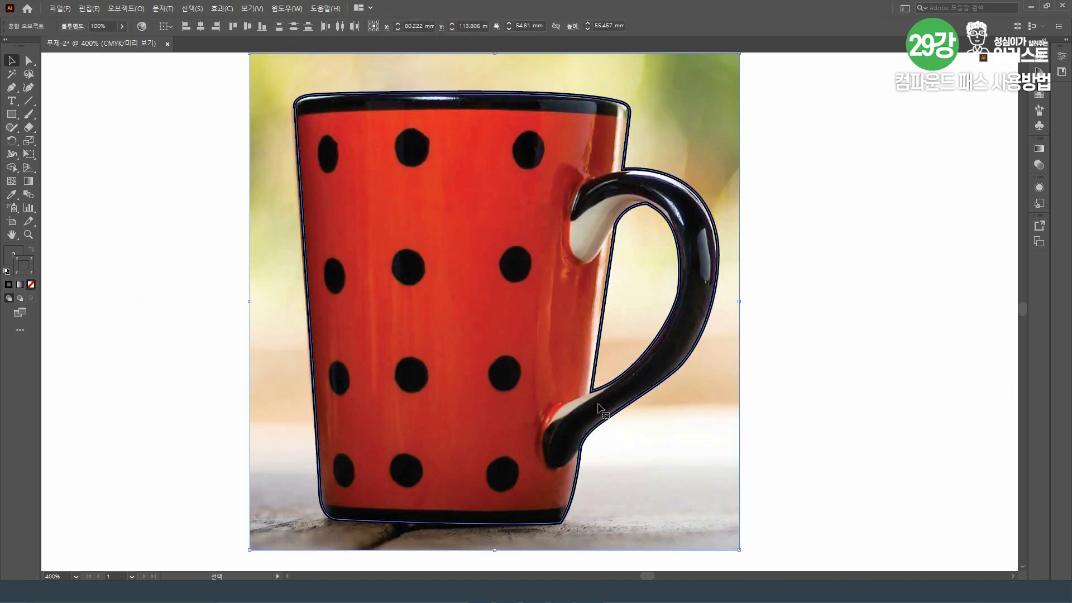
click(786, 336)
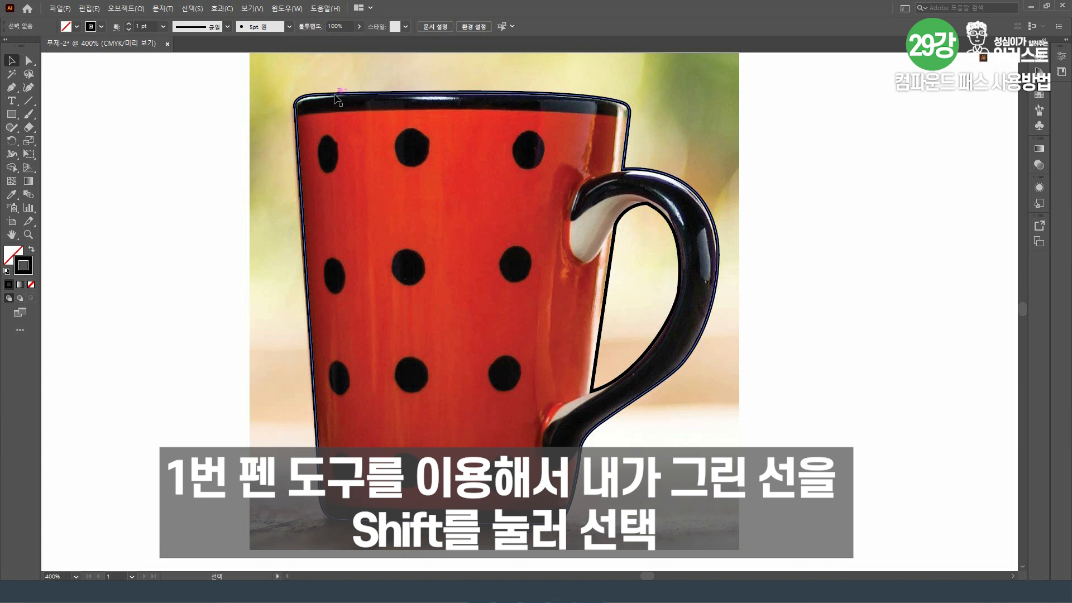
Combine the mug's outer outline and the handle-opening path into one compound path.
click(336, 96)
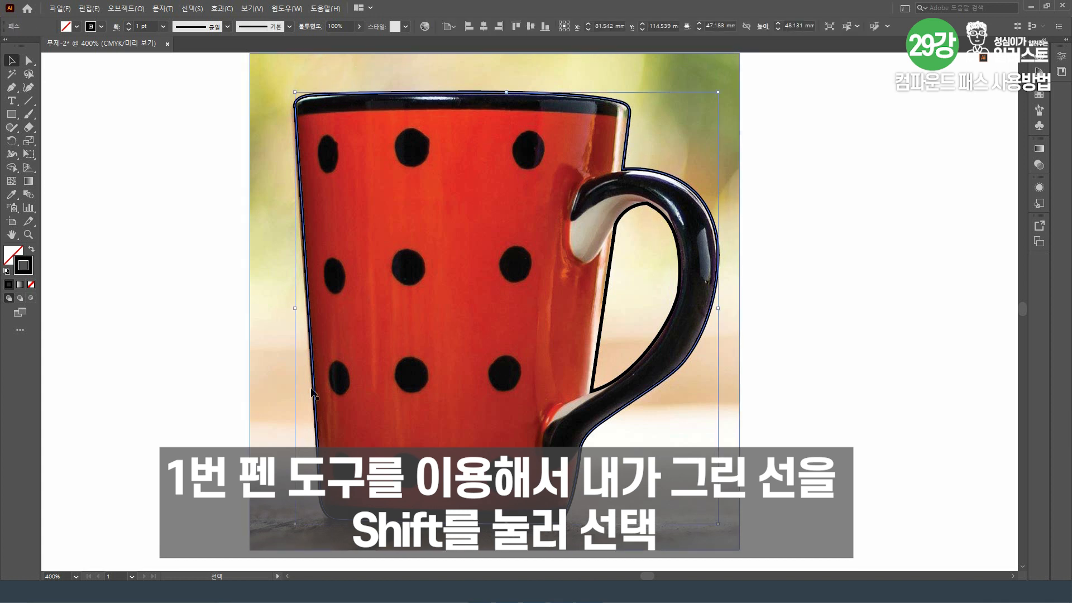
shift+click(649, 209)
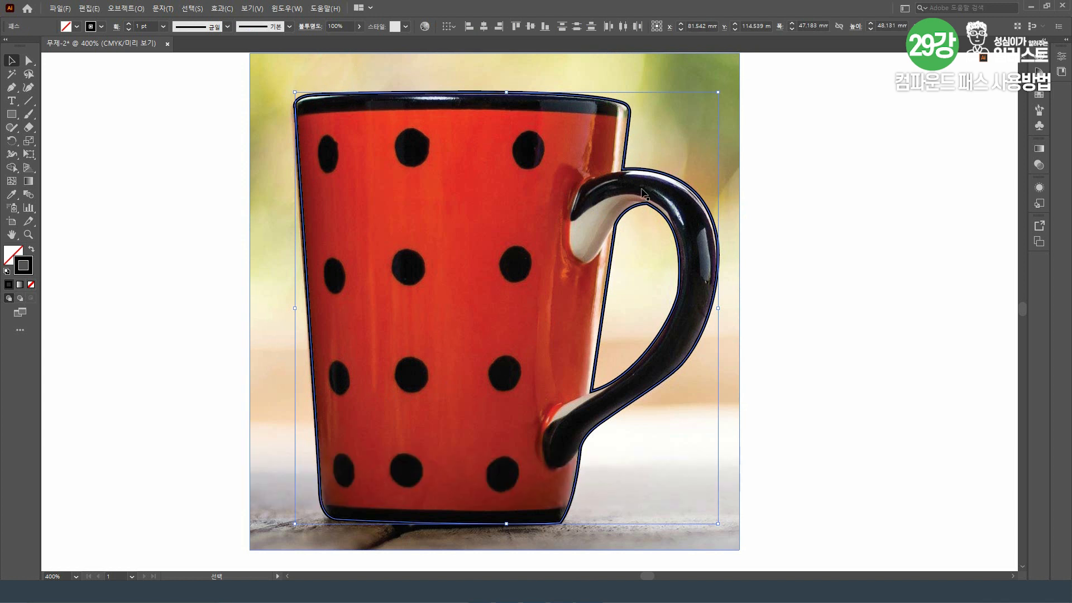
click(119, 9)
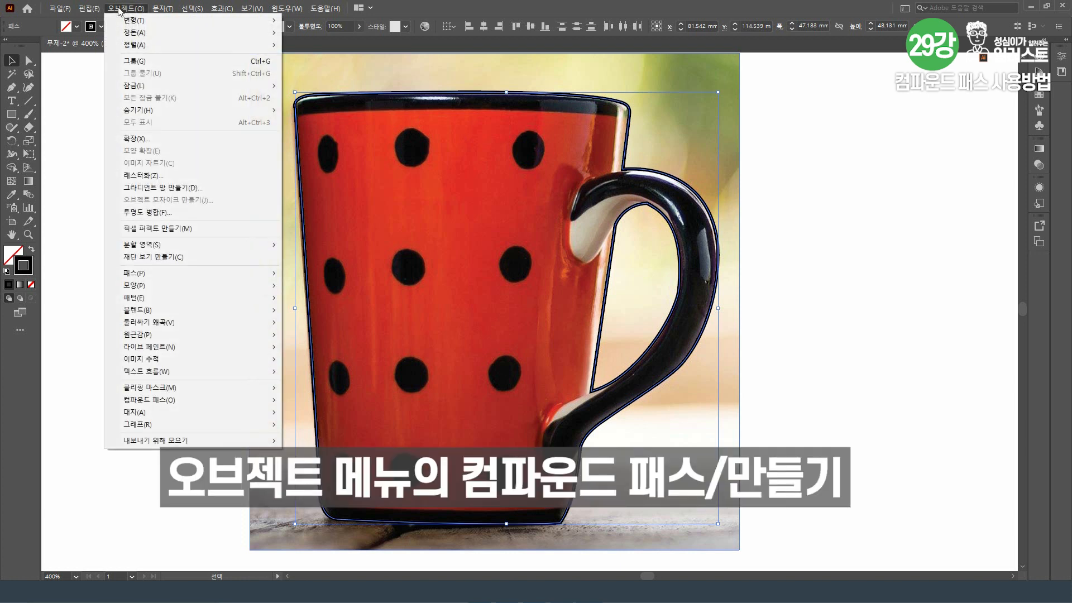
mouse_move(232, 406)
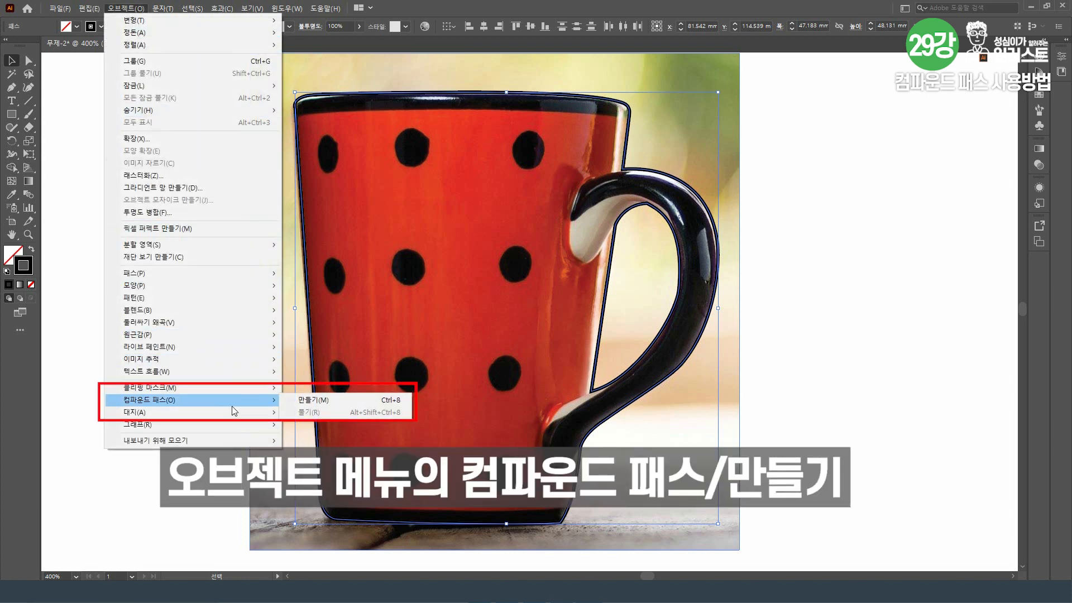
click(367, 401)
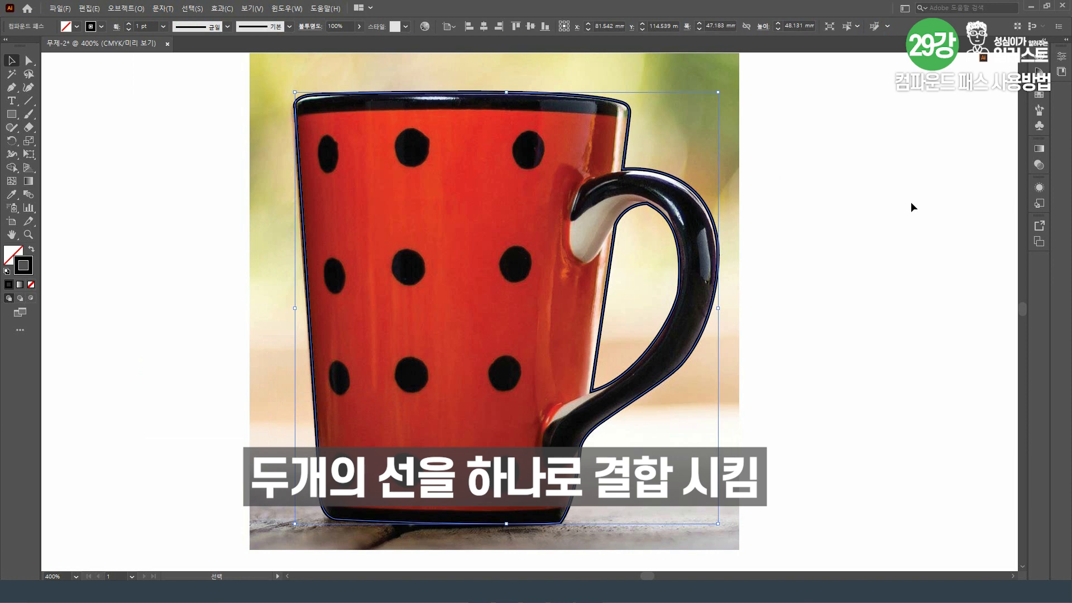
Move the compound path up and to the right of the mug as a test, and undo the move.
click(125, 8)
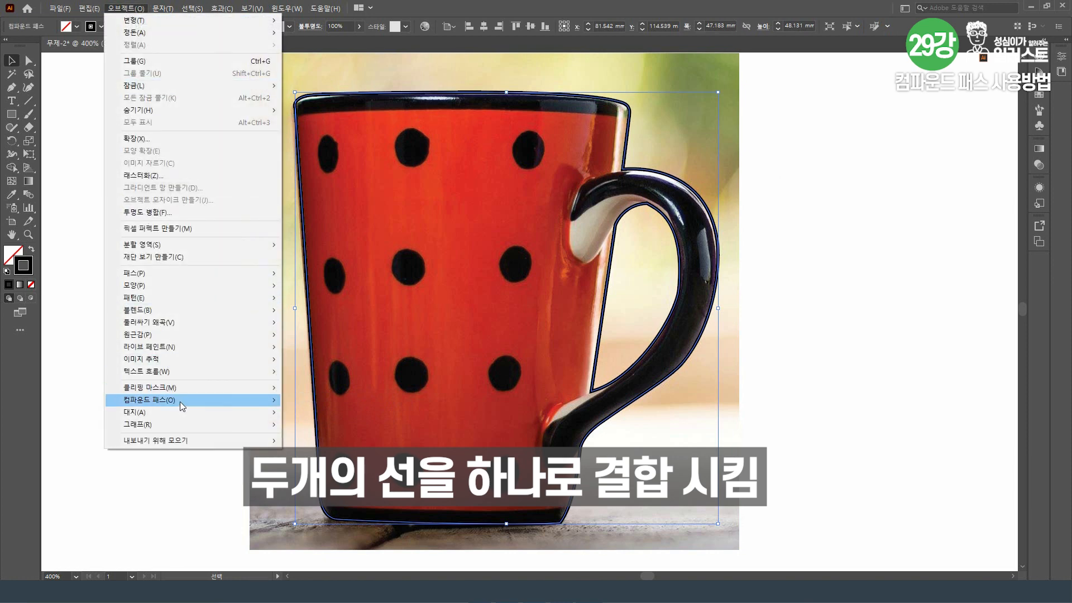
mouse_move(180, 401)
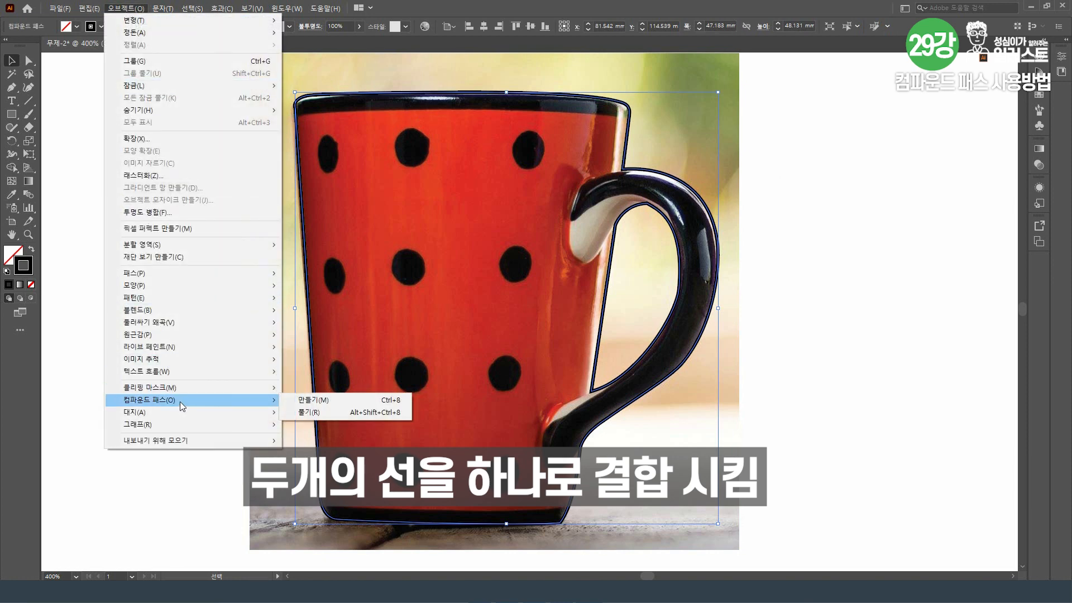
click(350, 400)
click(724, 196)
drag(665, 179, 734, 153)
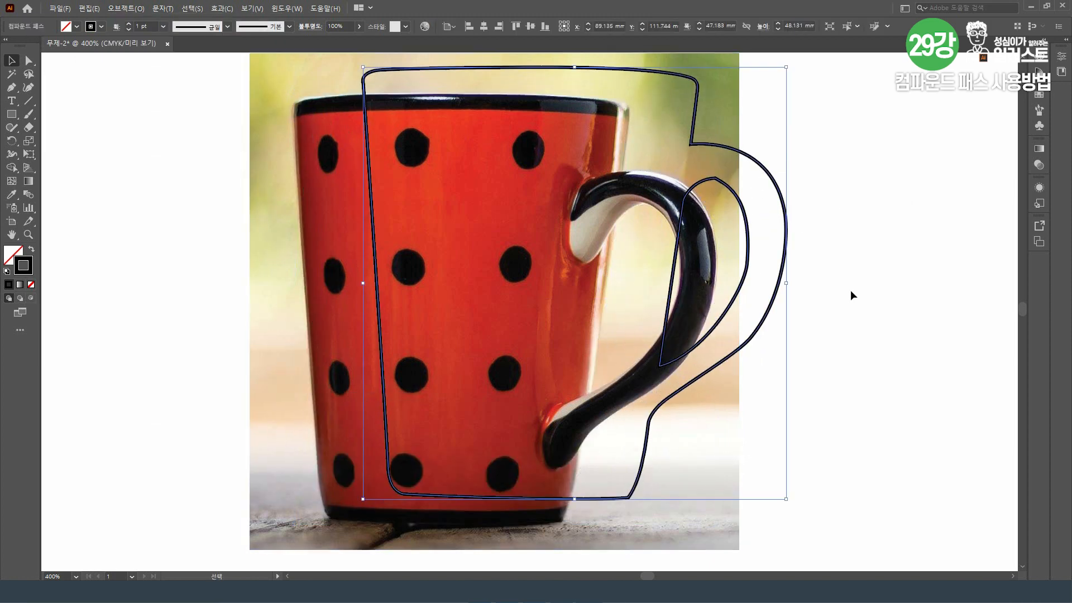
key(ctrl+z)
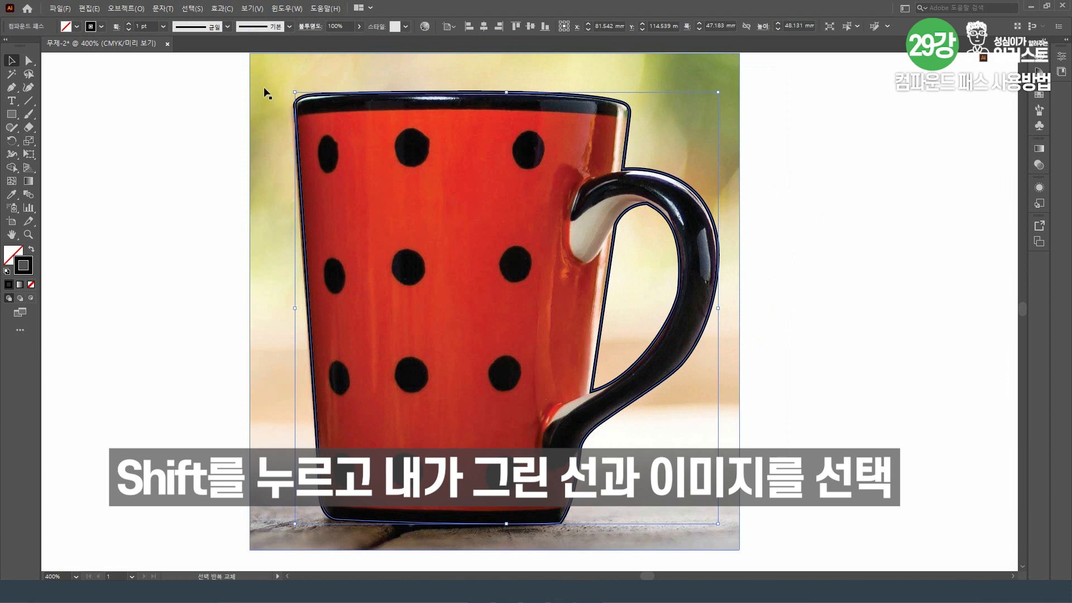
Clip the mug photo to the compound path with a clipping mask, and deselect the result.
shift+click(259, 112)
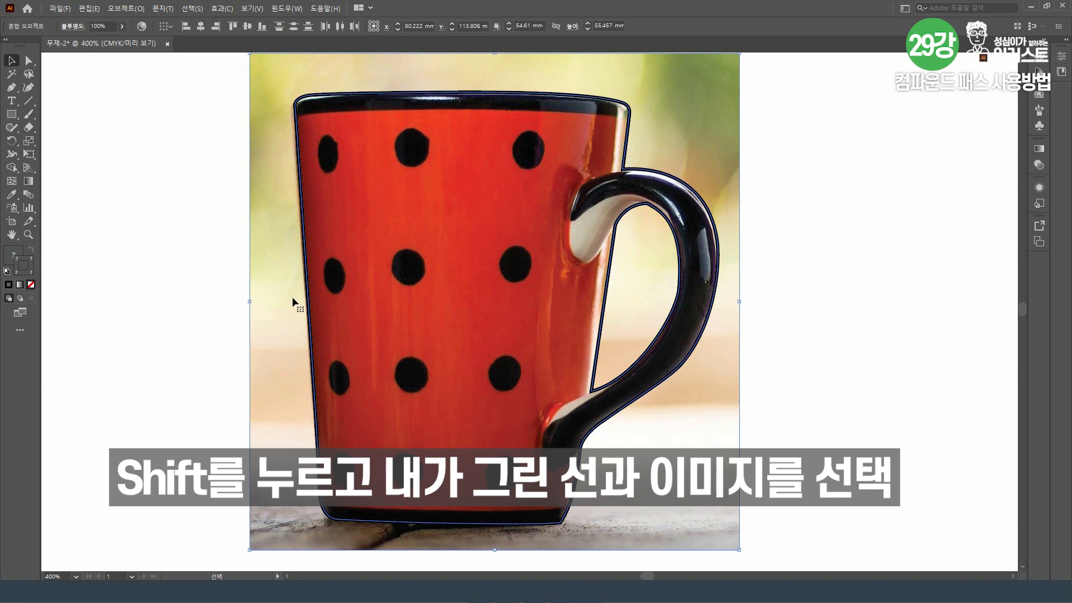
click(124, 9)
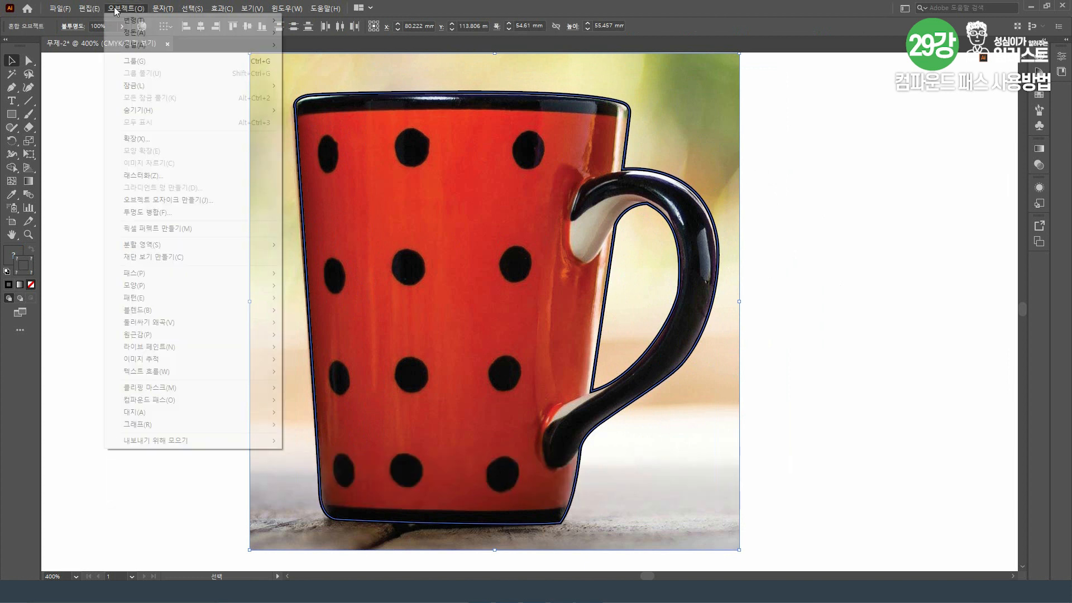
mouse_move(177, 389)
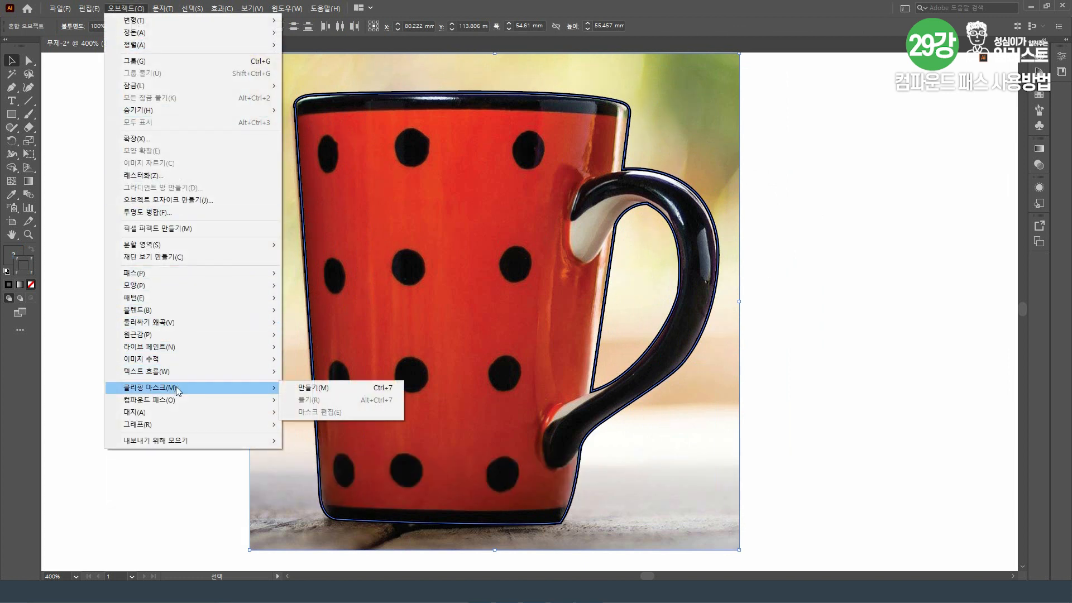
click(350, 387)
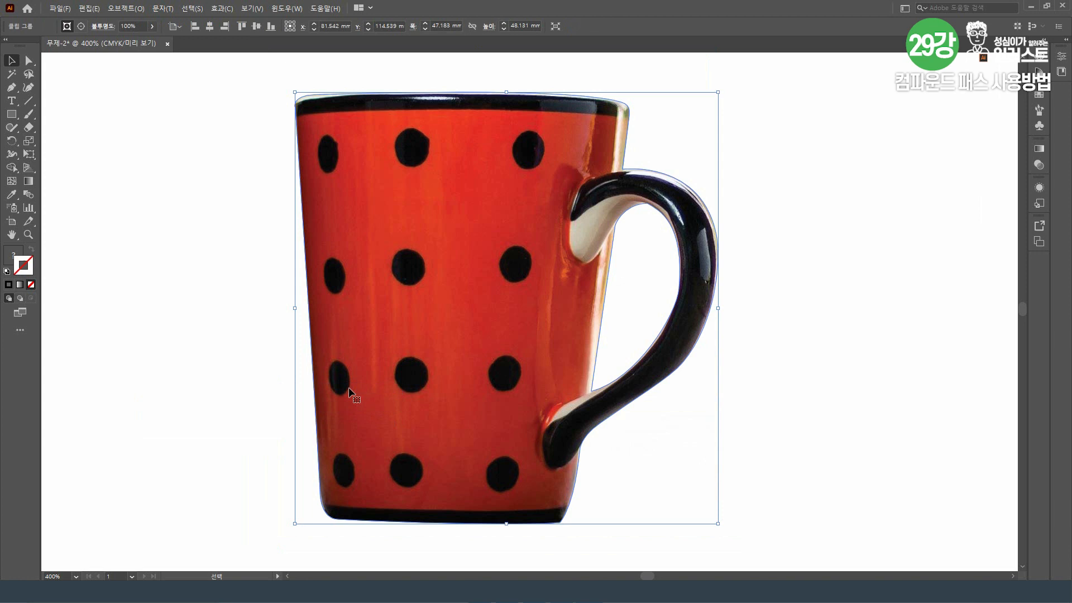
click(252, 350)
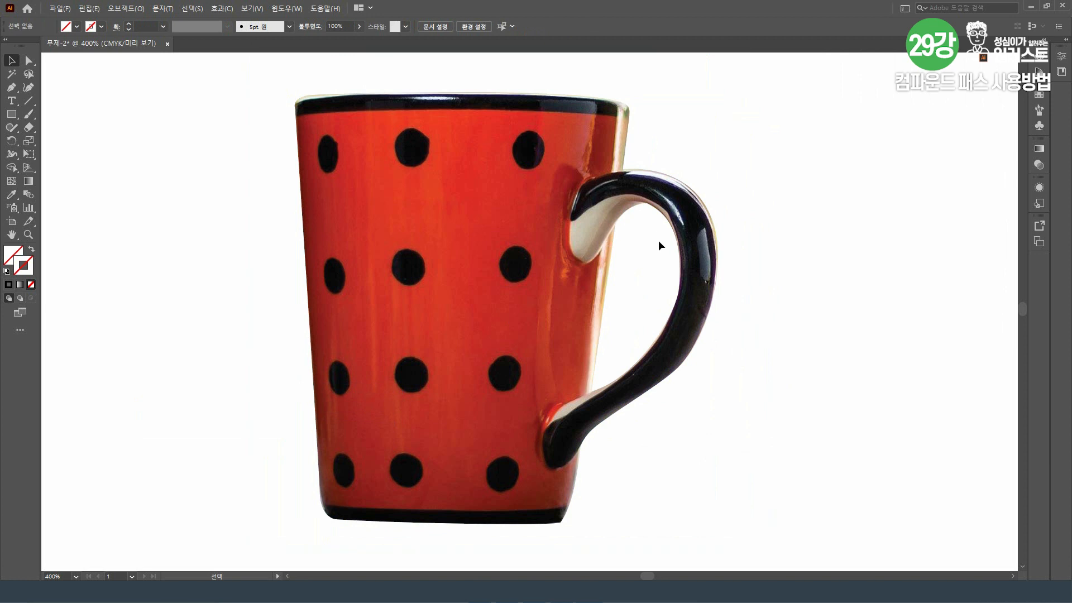
key(ctrl+minus)
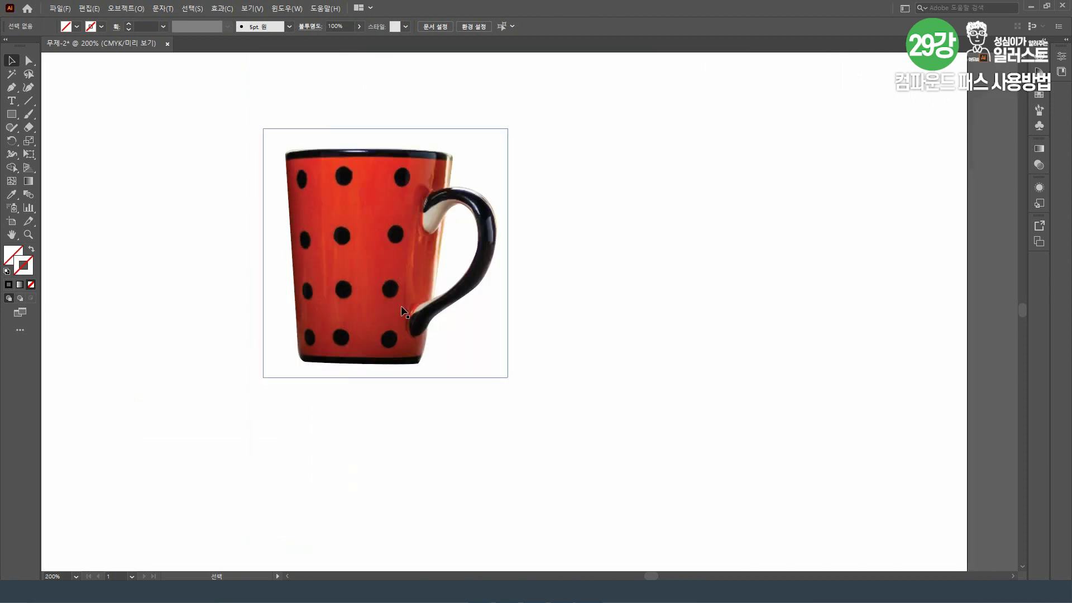
click(125, 9)
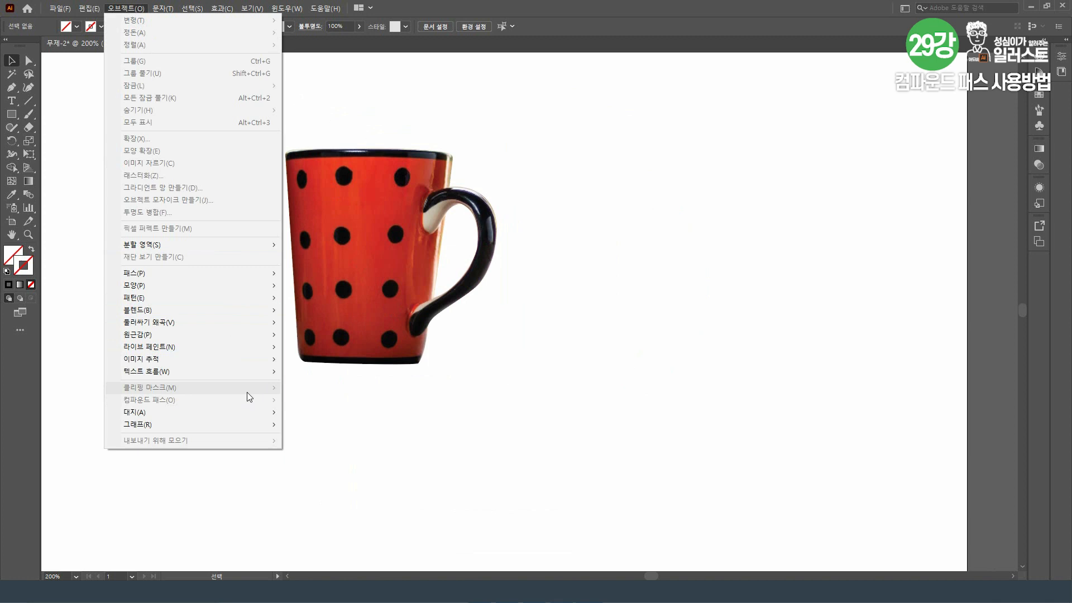
click(413, 426)
click(431, 278)
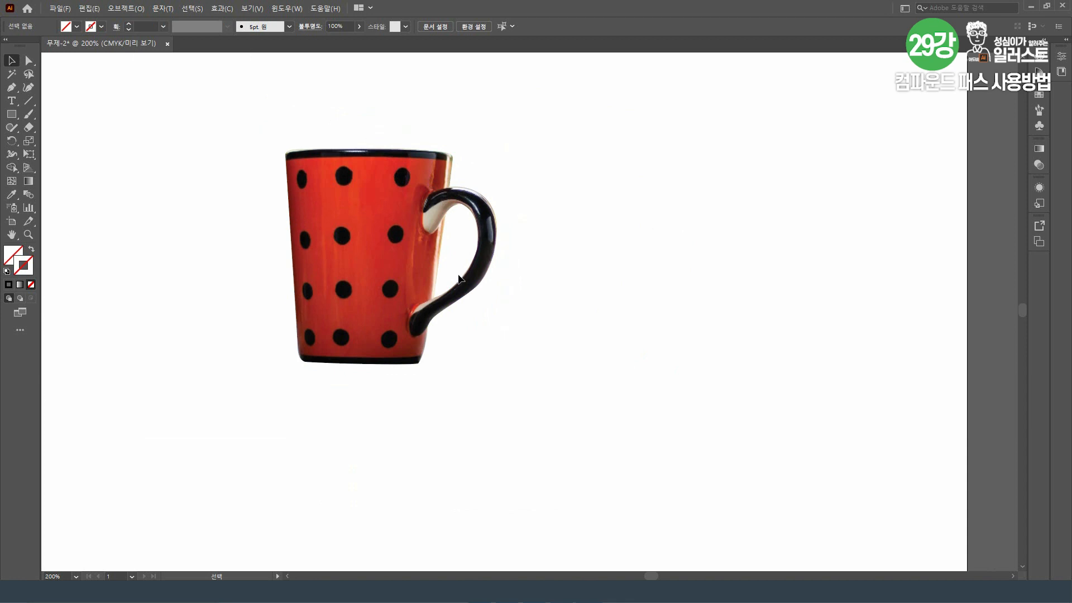
click(126, 9)
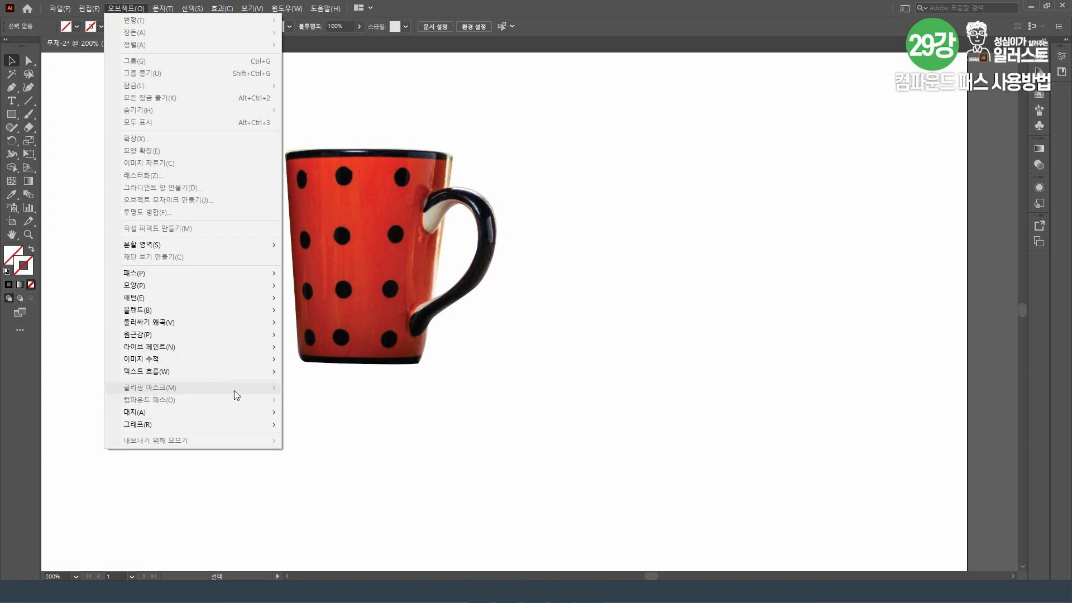
click(527, 431)
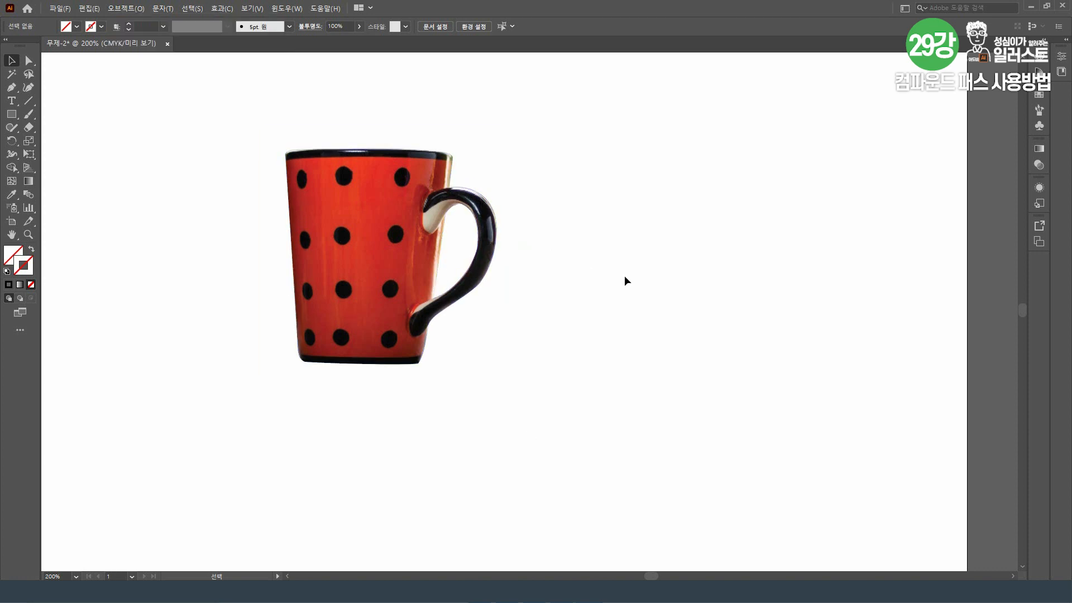